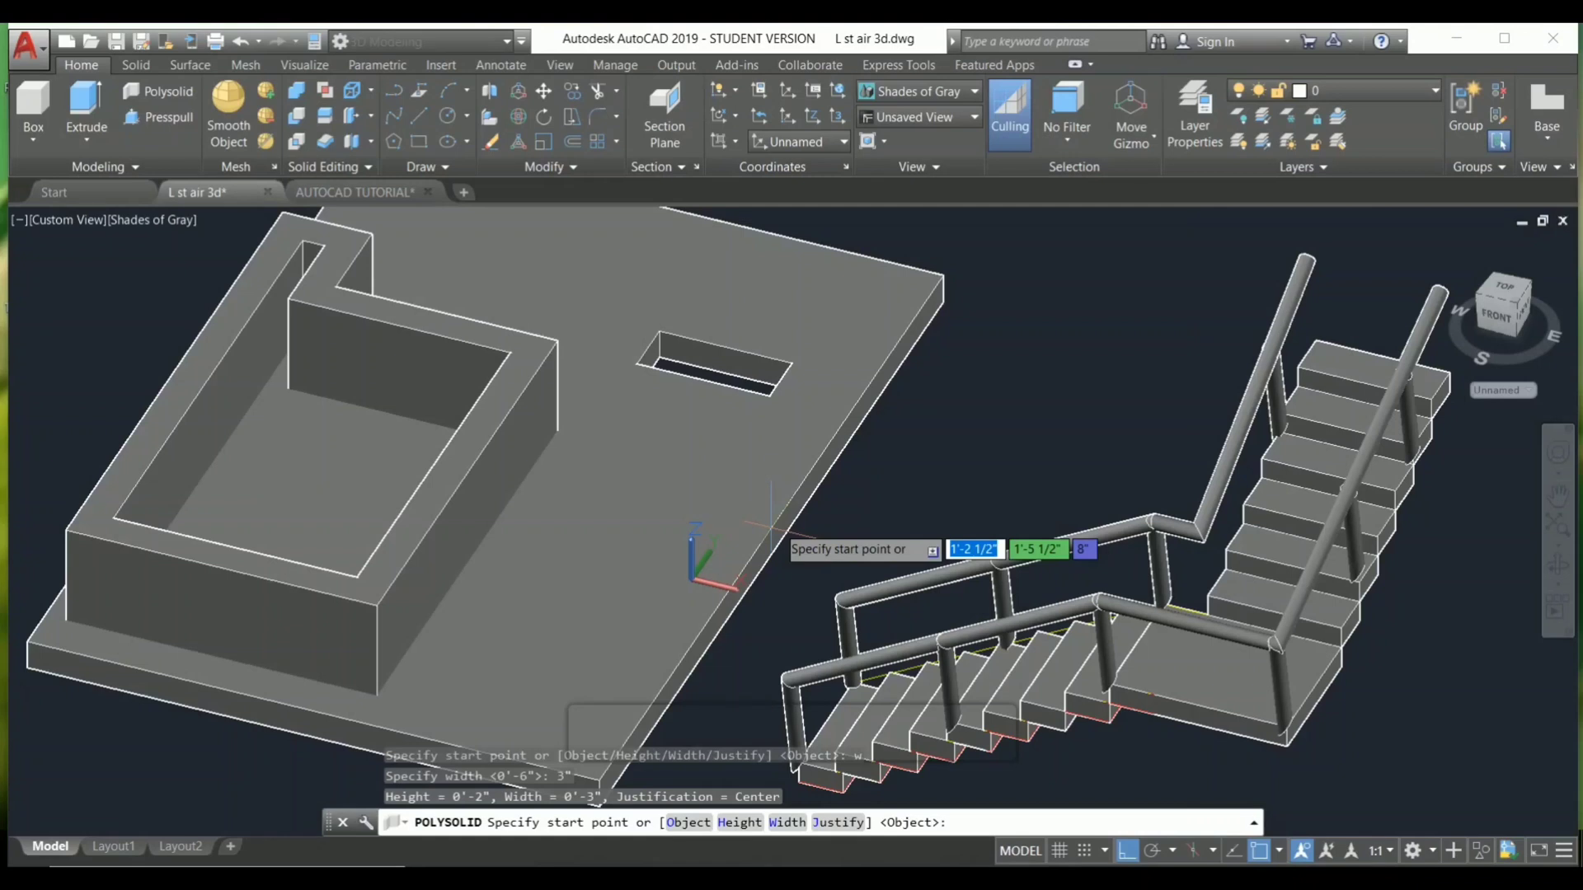
# Step: Cancel the unfinished polysolid wall and crossing-select the floor slab with the rectangular opening
pyautogui.click(771, 524)
pyautogui.press('Escape')
pyautogui.click(961, 248)
pyautogui.click(731, 449)
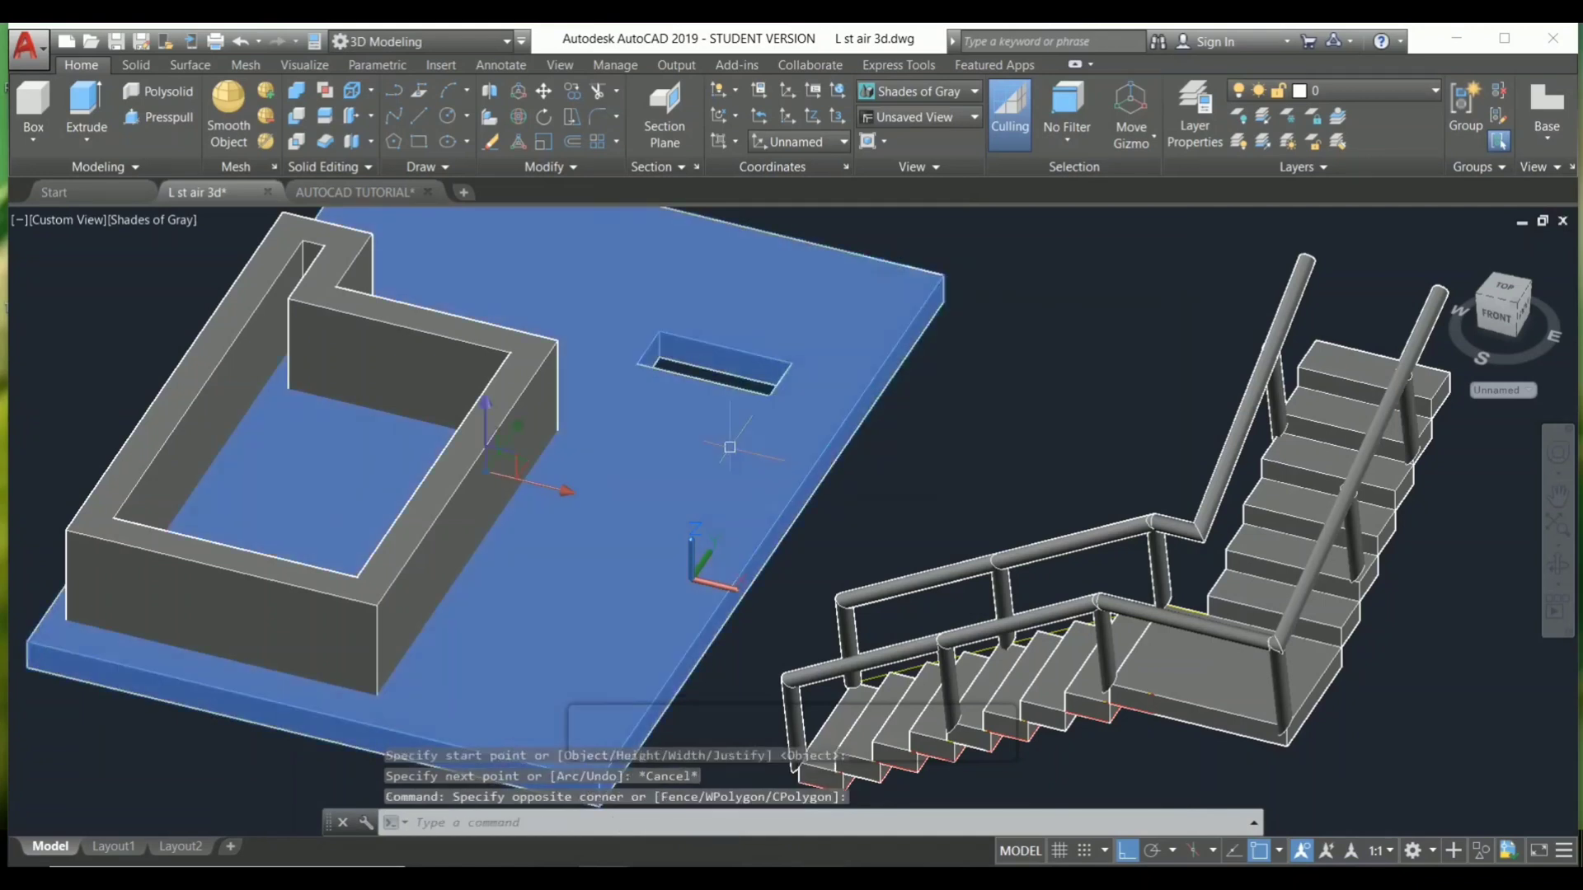
# Step: Erase the floor slab and trace a thin, low polysolid outline with a notched corner
pyautogui.write('e')
pyautogui.press('Return')
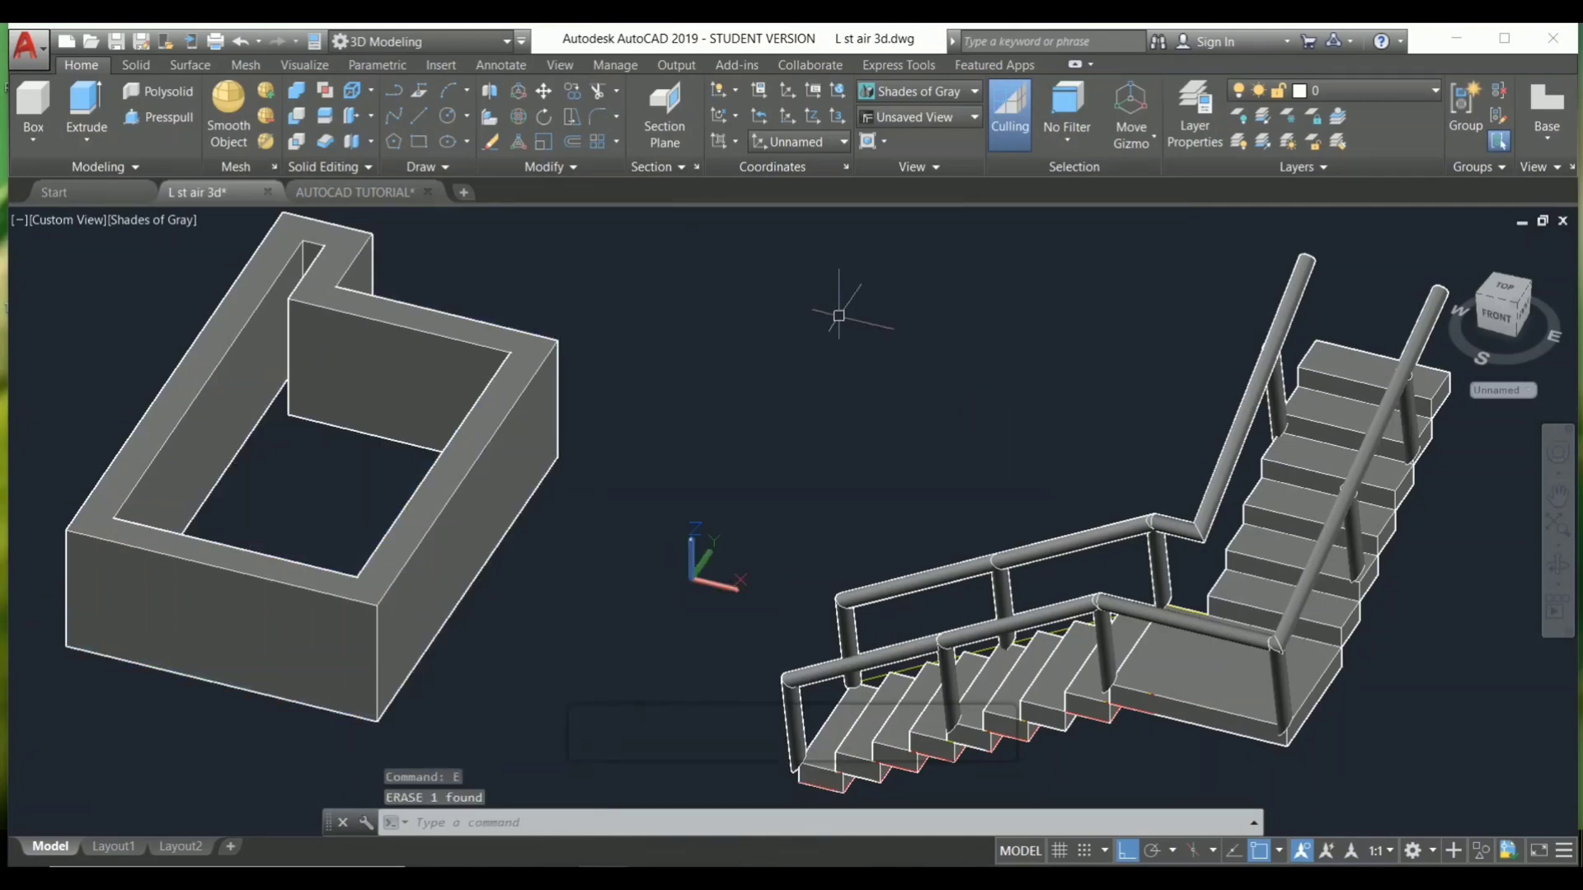
pyautogui.click(175, 97)
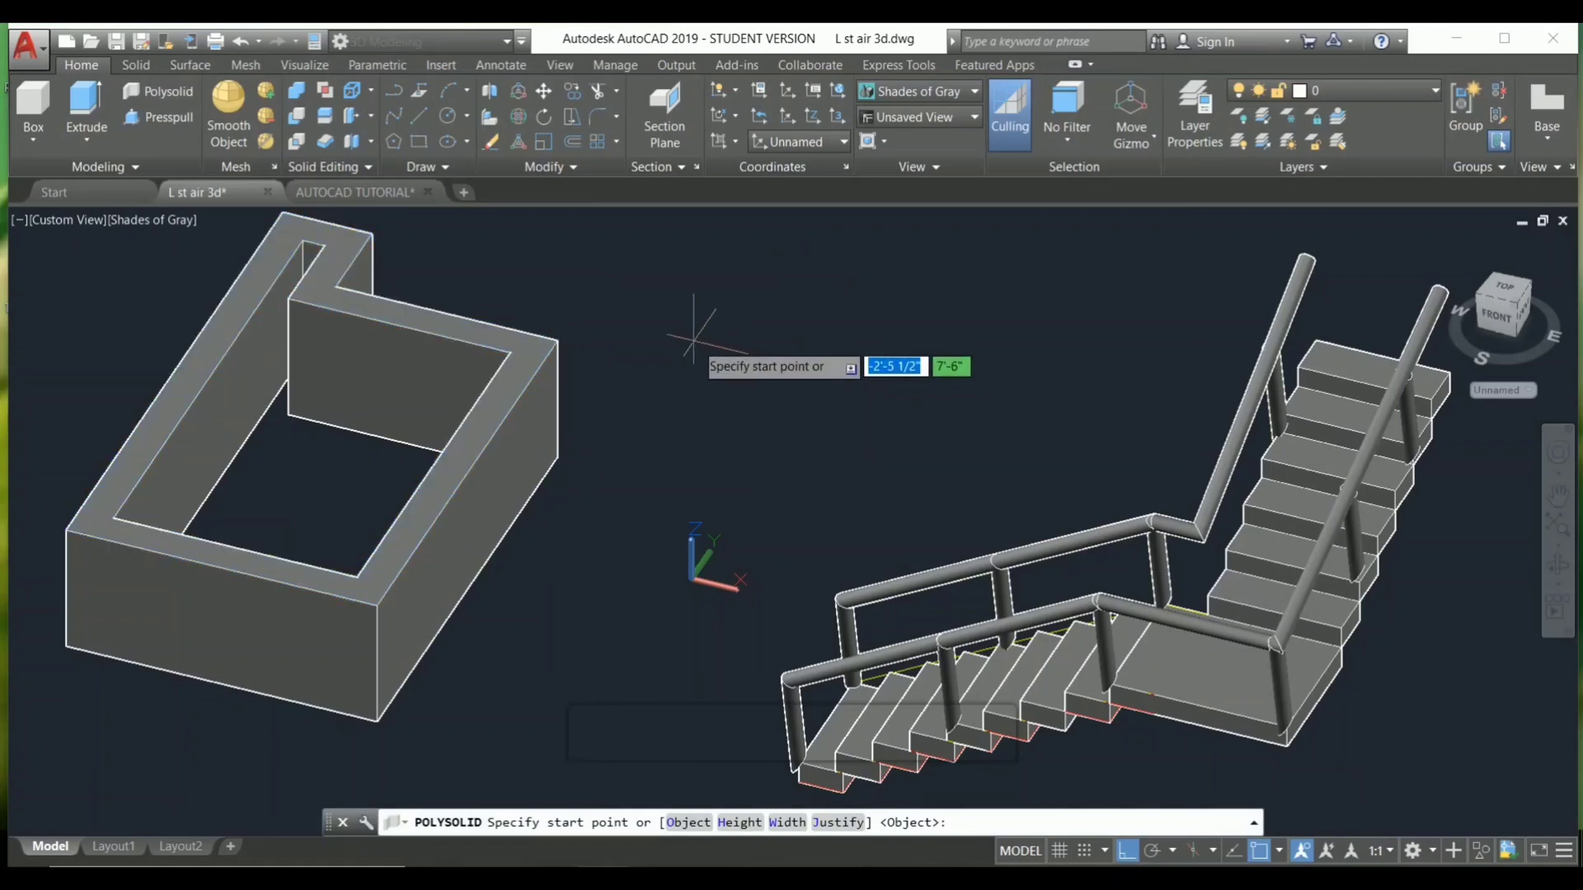
pyautogui.click(641, 315)
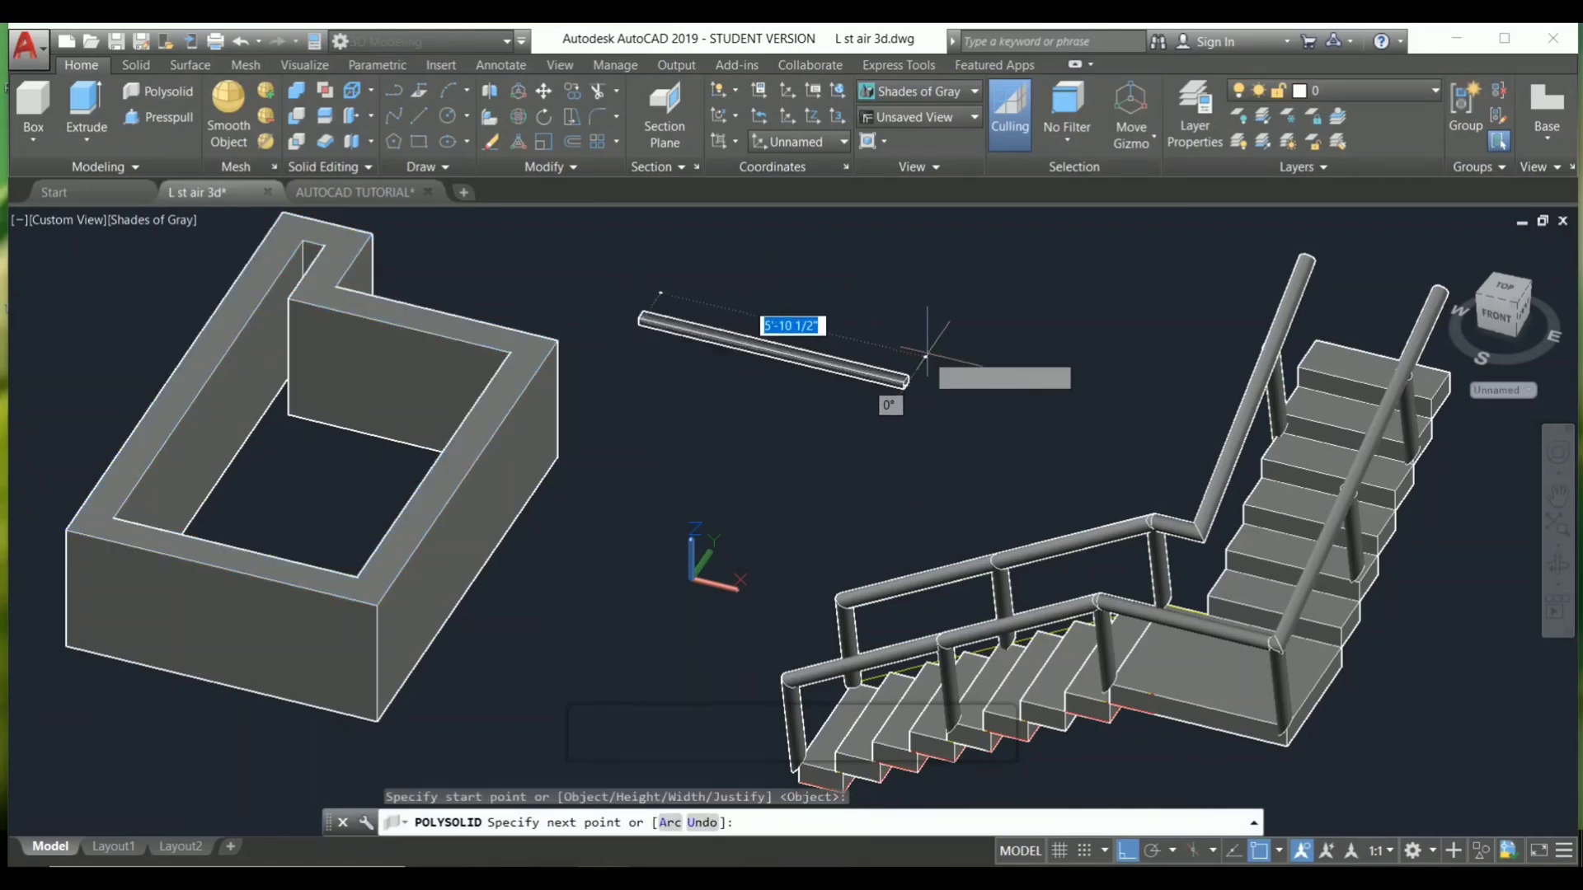
pyautogui.click(932, 346)
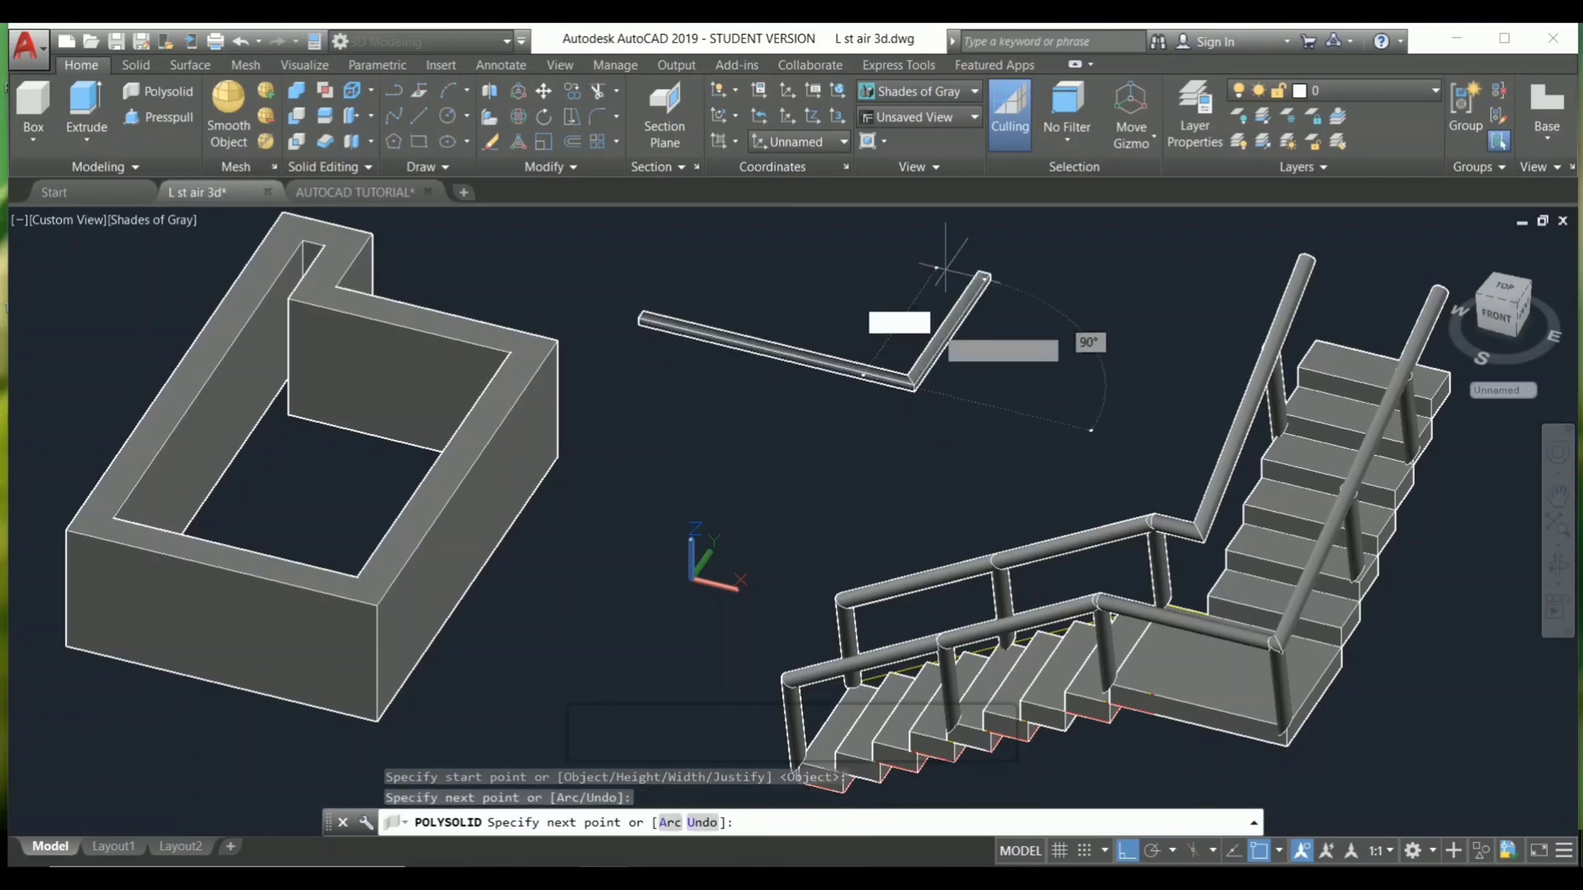
pyautogui.click(985, 255)
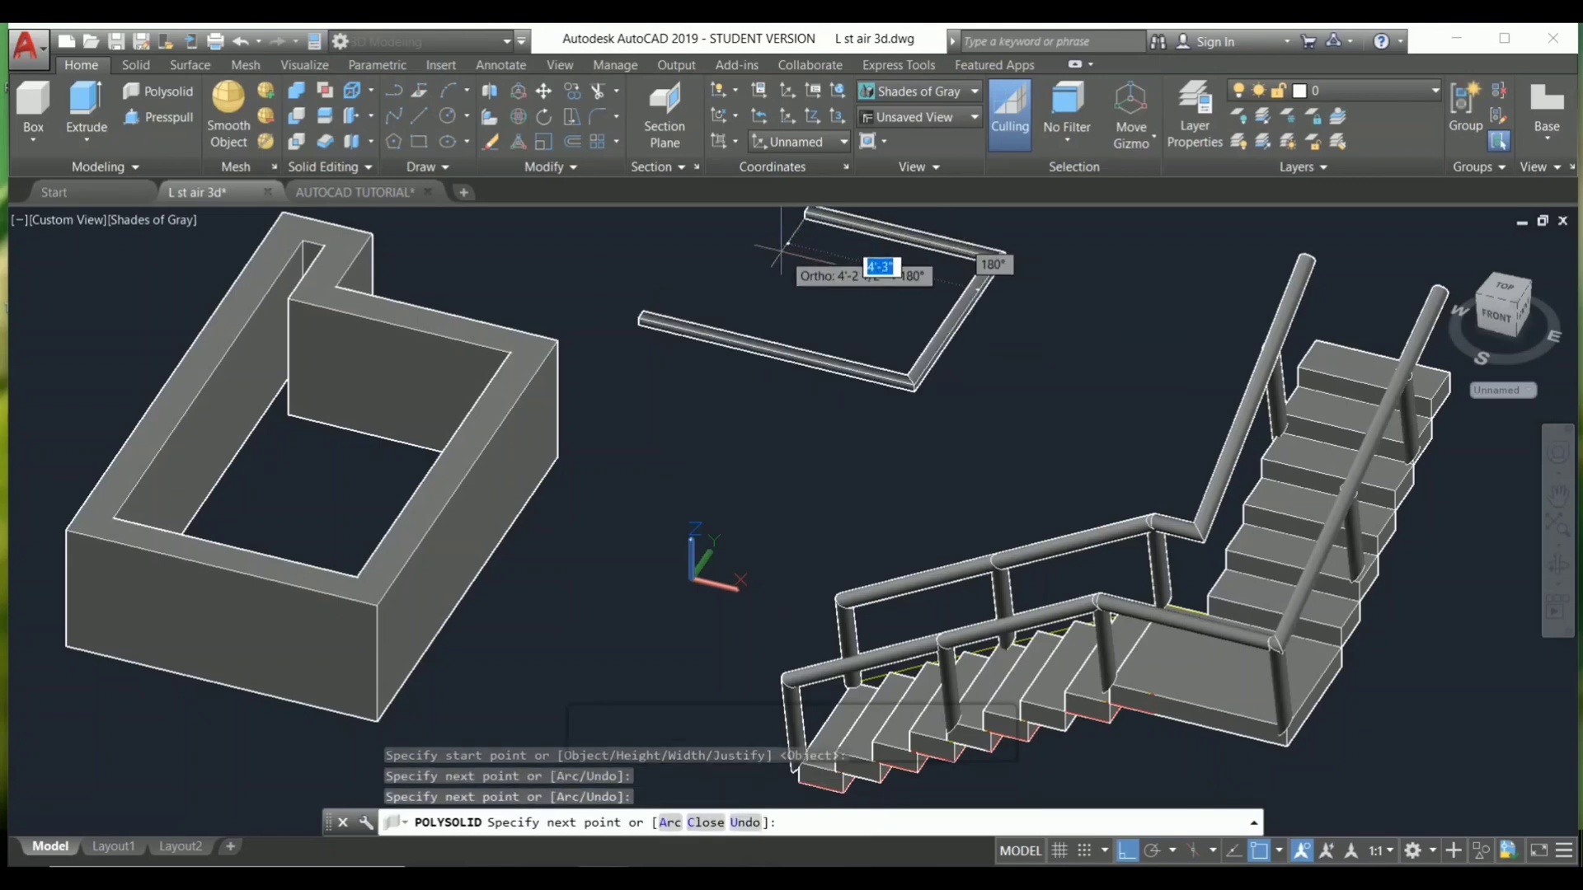
pyautogui.click(796, 244)
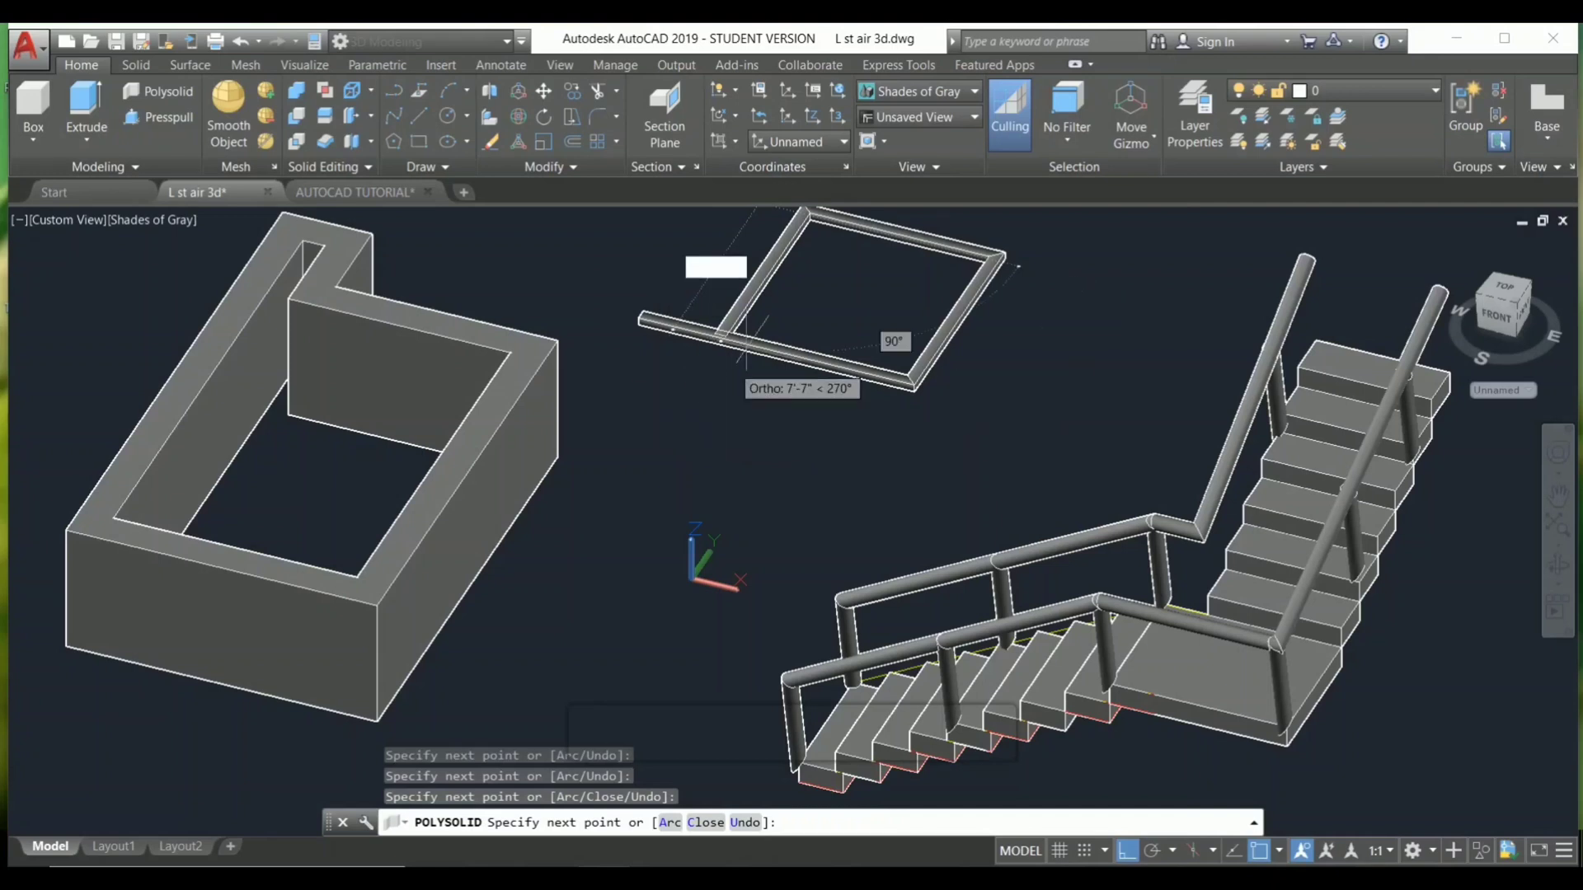
pyautogui.click(786, 307)
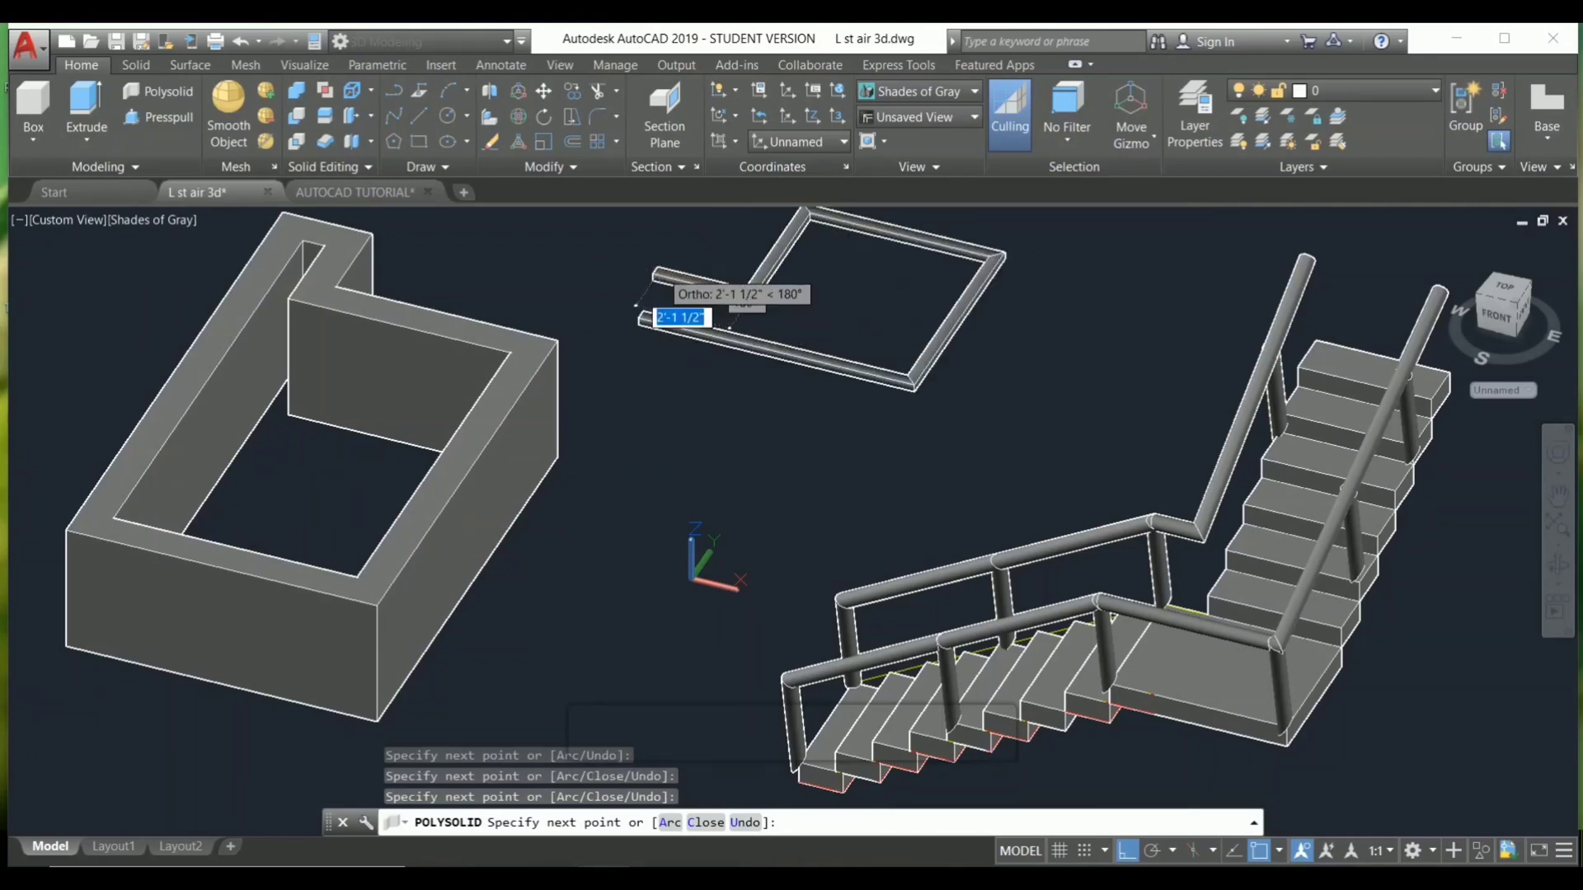
pyautogui.click(671, 269)
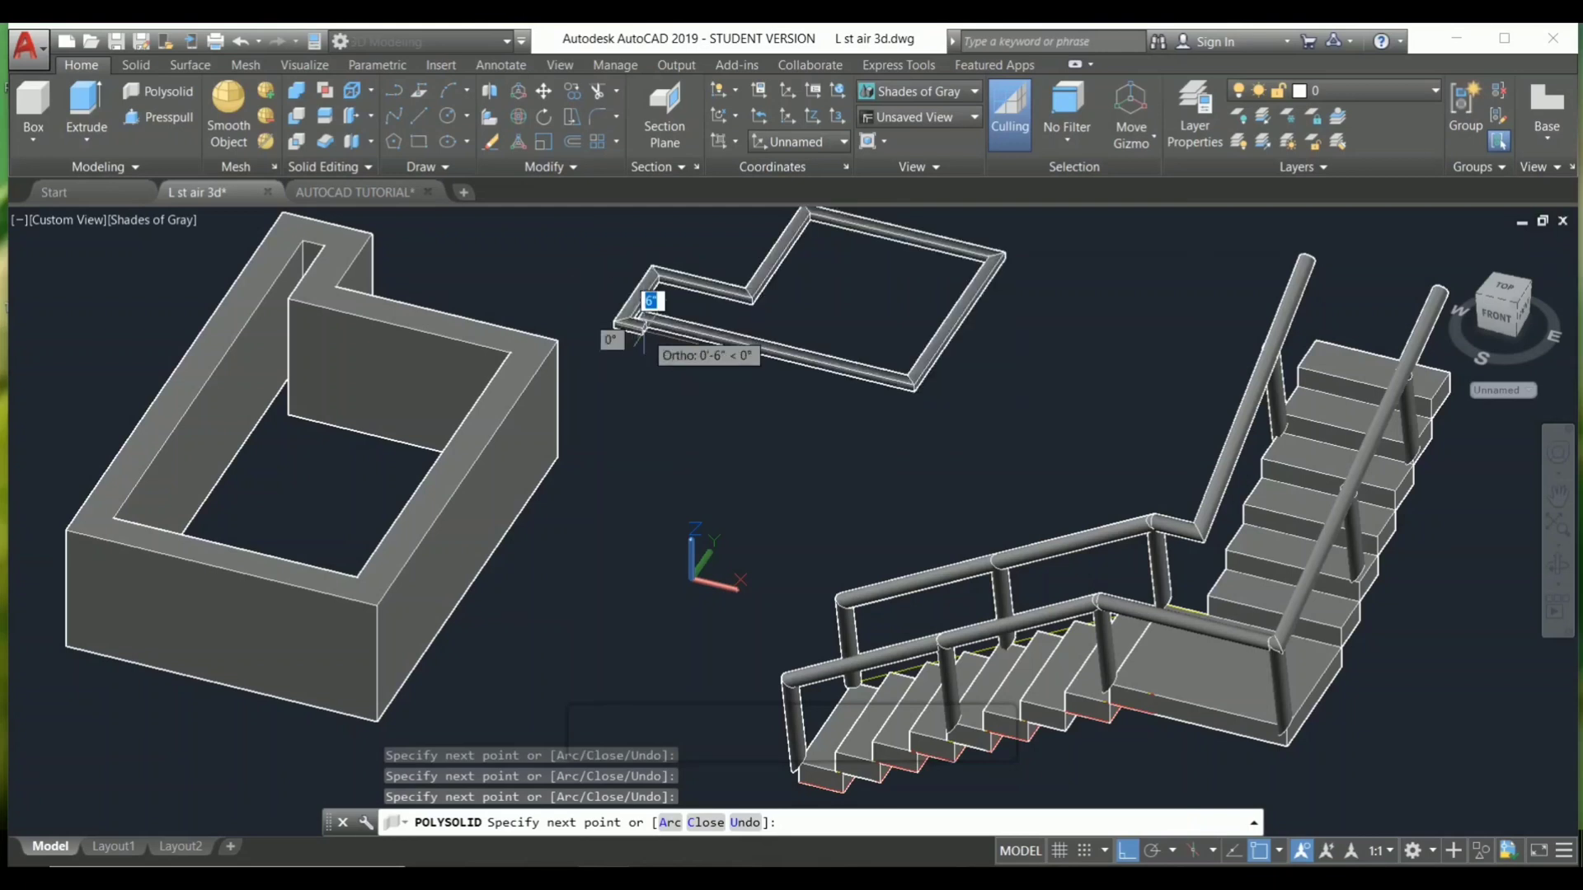
pyautogui.click(643, 328)
pyautogui.press('Return')
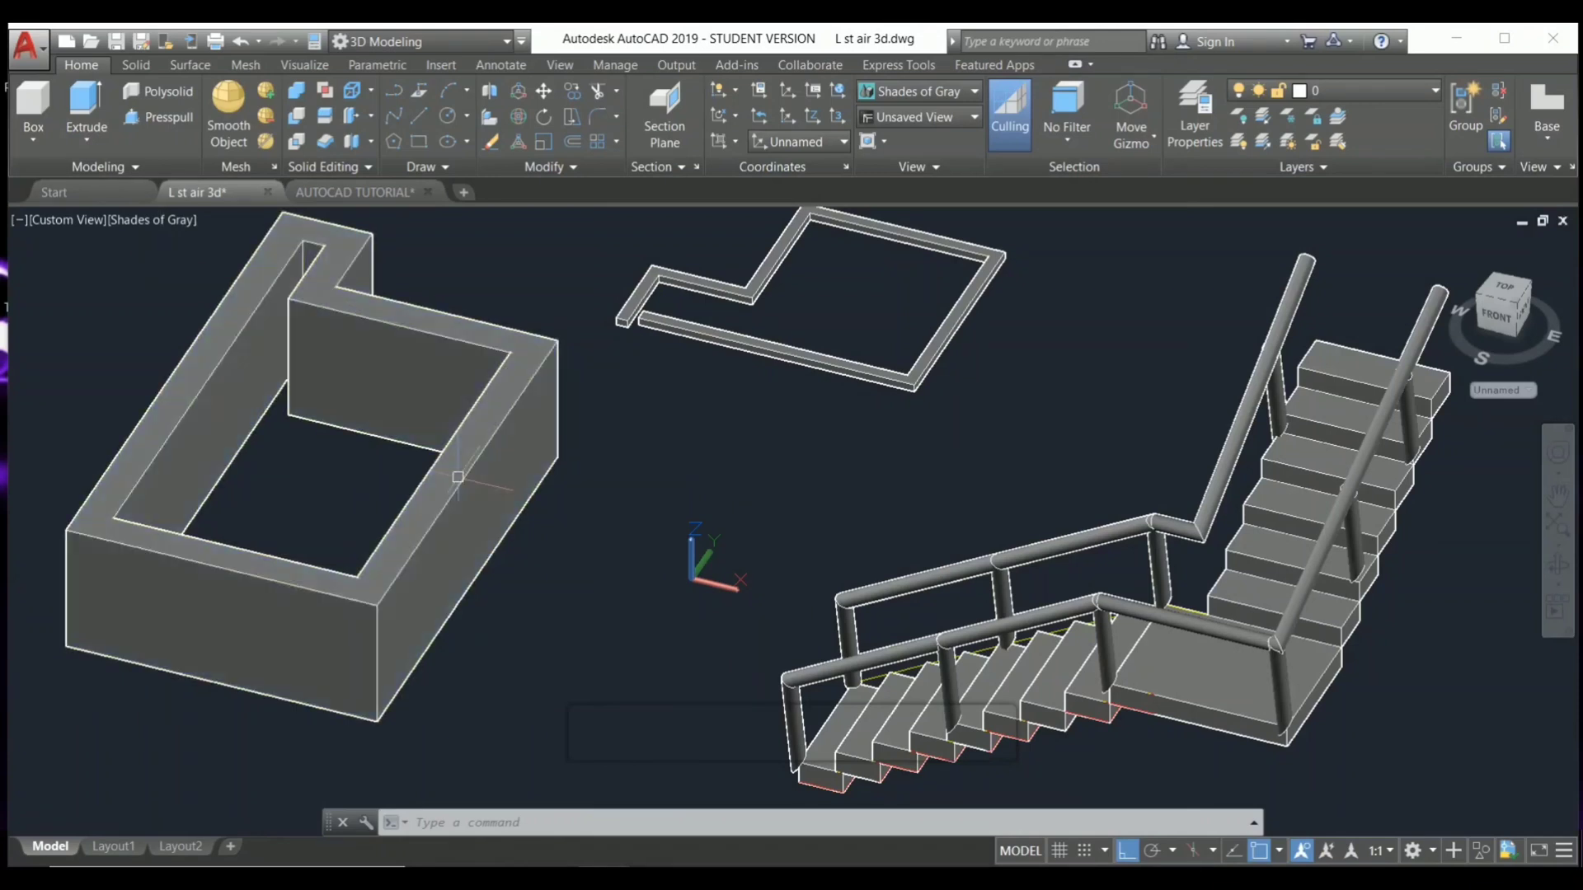
# Step: Set the Polysolid height to 3' and width to 6" before drawing
pyautogui.press('Return')
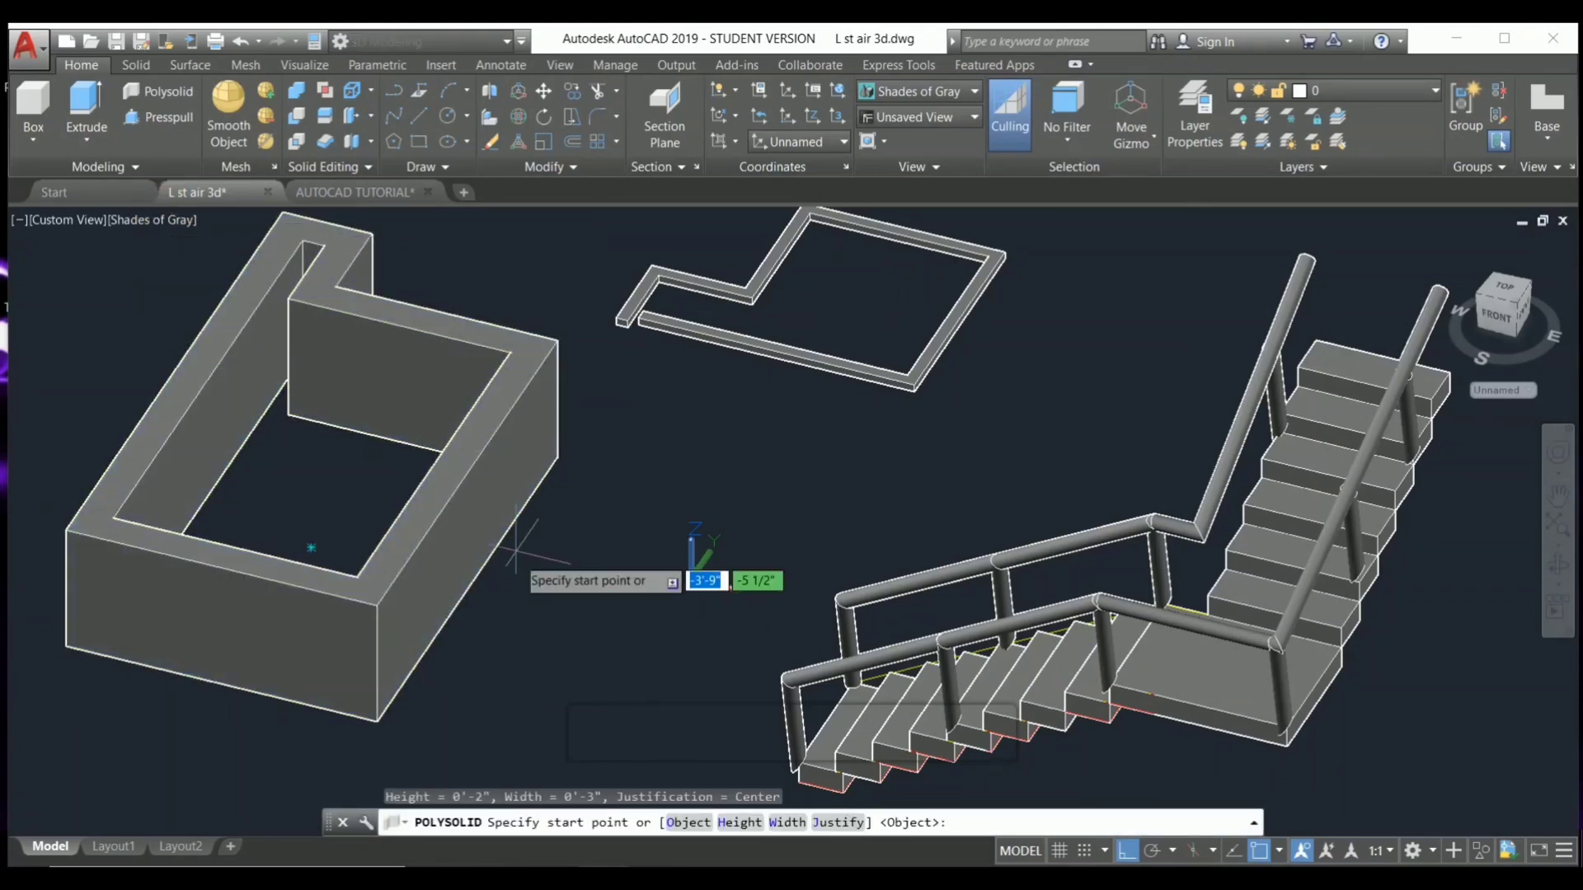
pyautogui.click(165, 89)
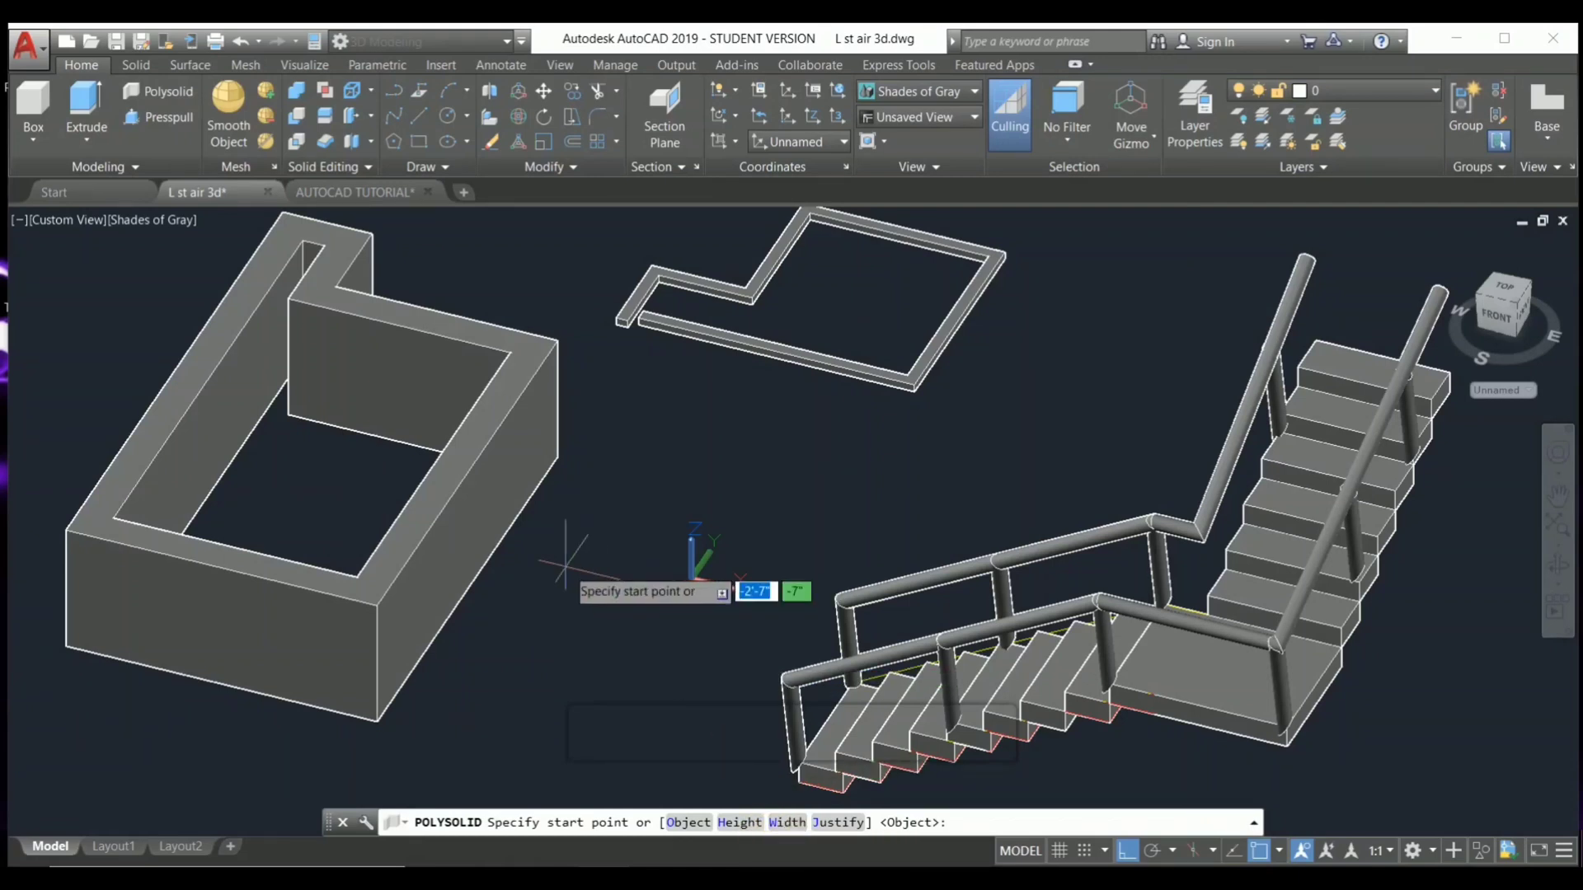
pyautogui.write('h')
pyautogui.press('Return')
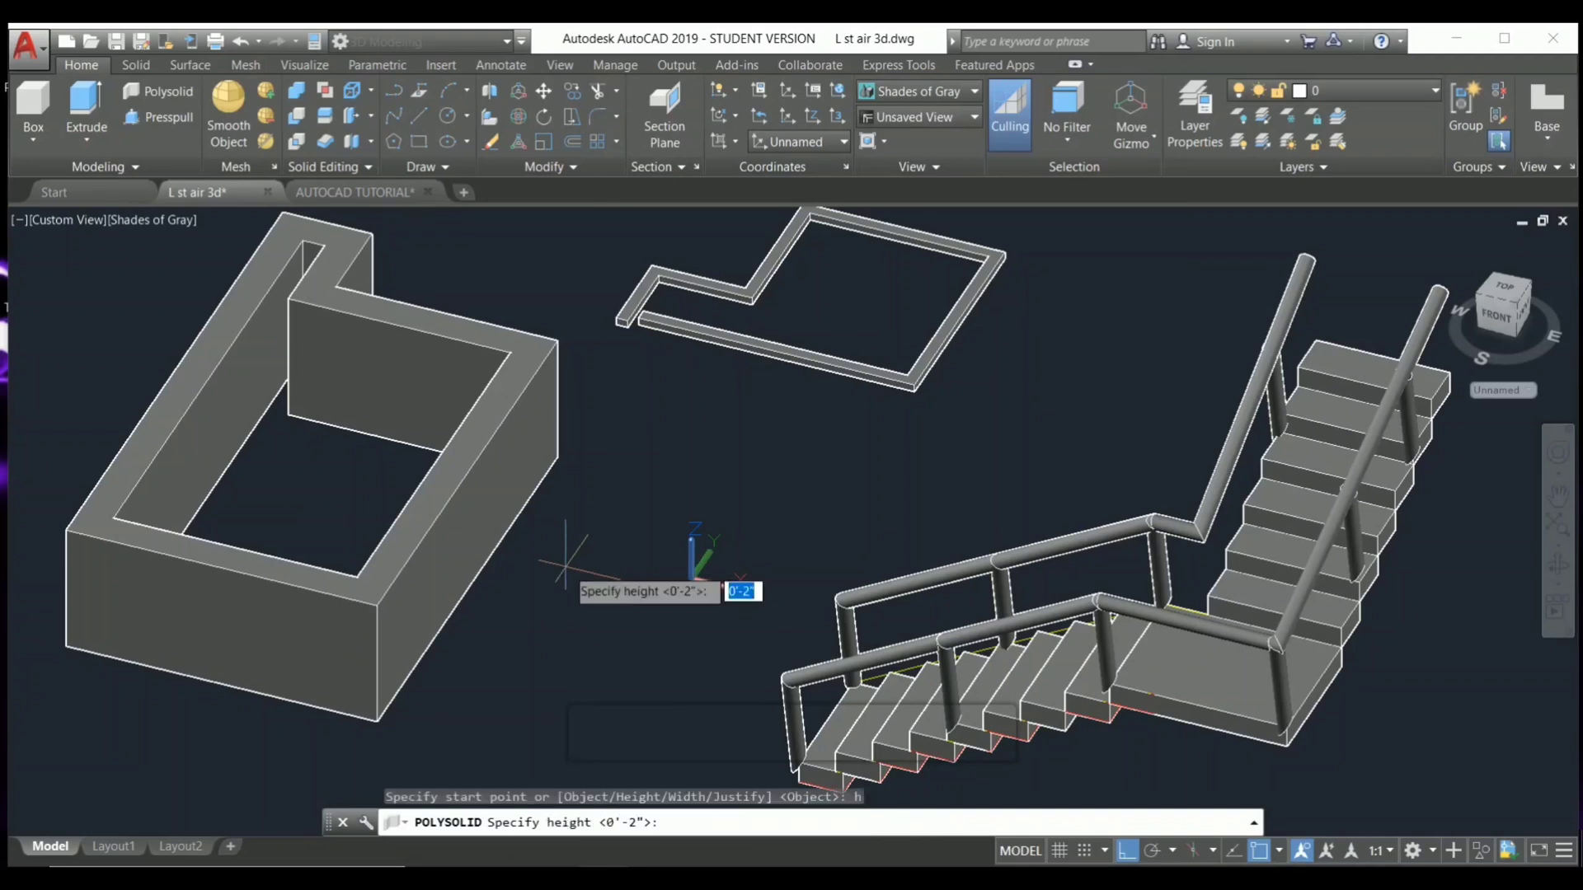
pyautogui.write("3'")
pyautogui.press('Return')
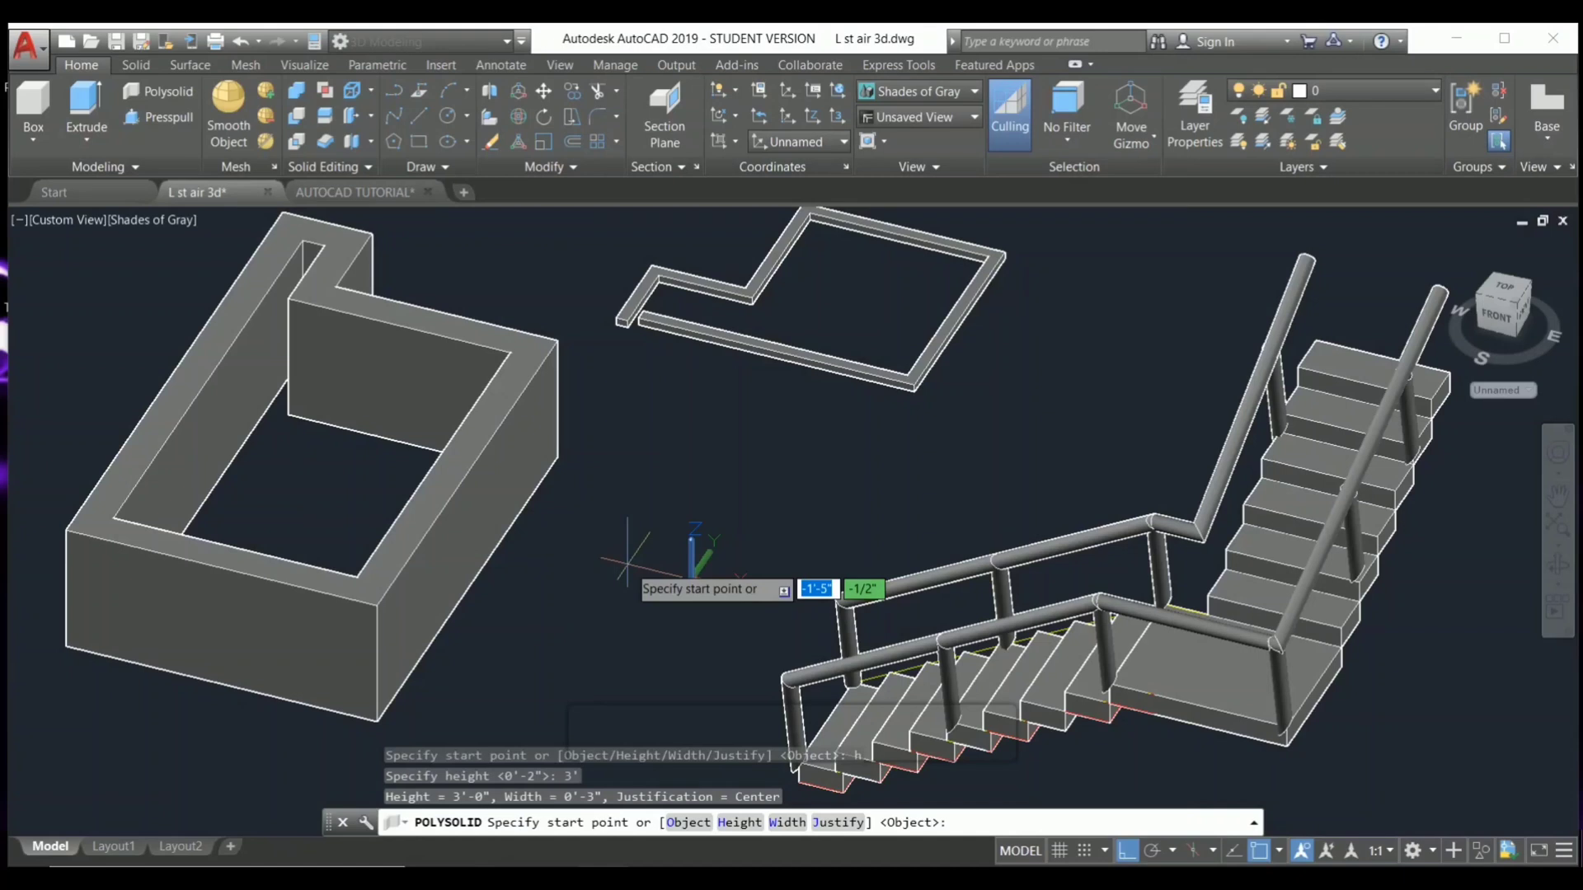
pyautogui.write('w')
pyautogui.press('Return')
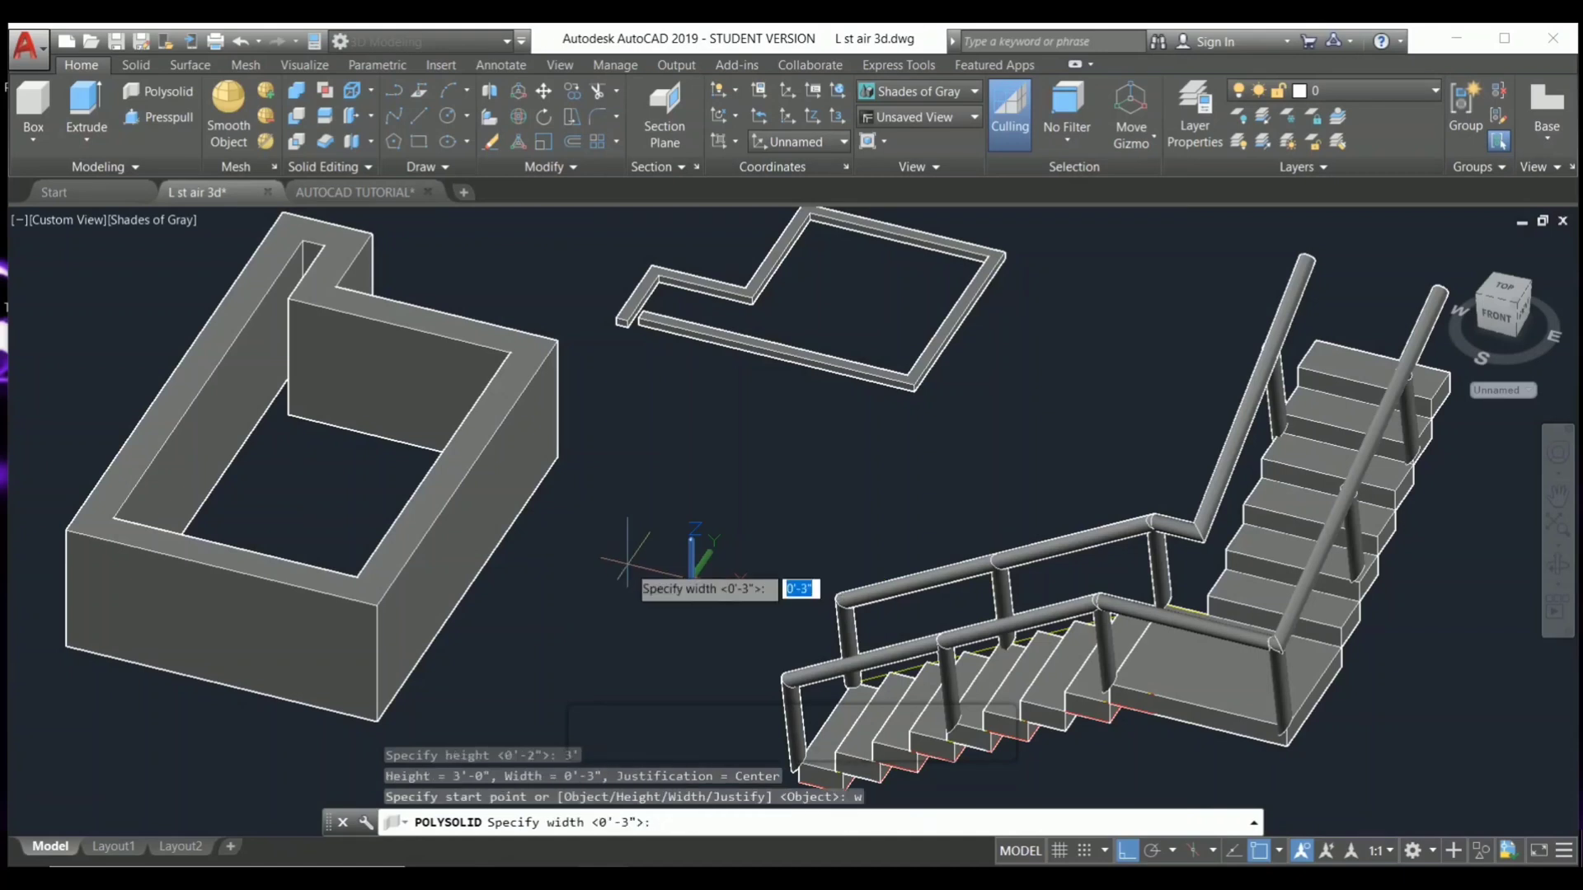
pyautogui.write('6"')
pyautogui.press('Return')
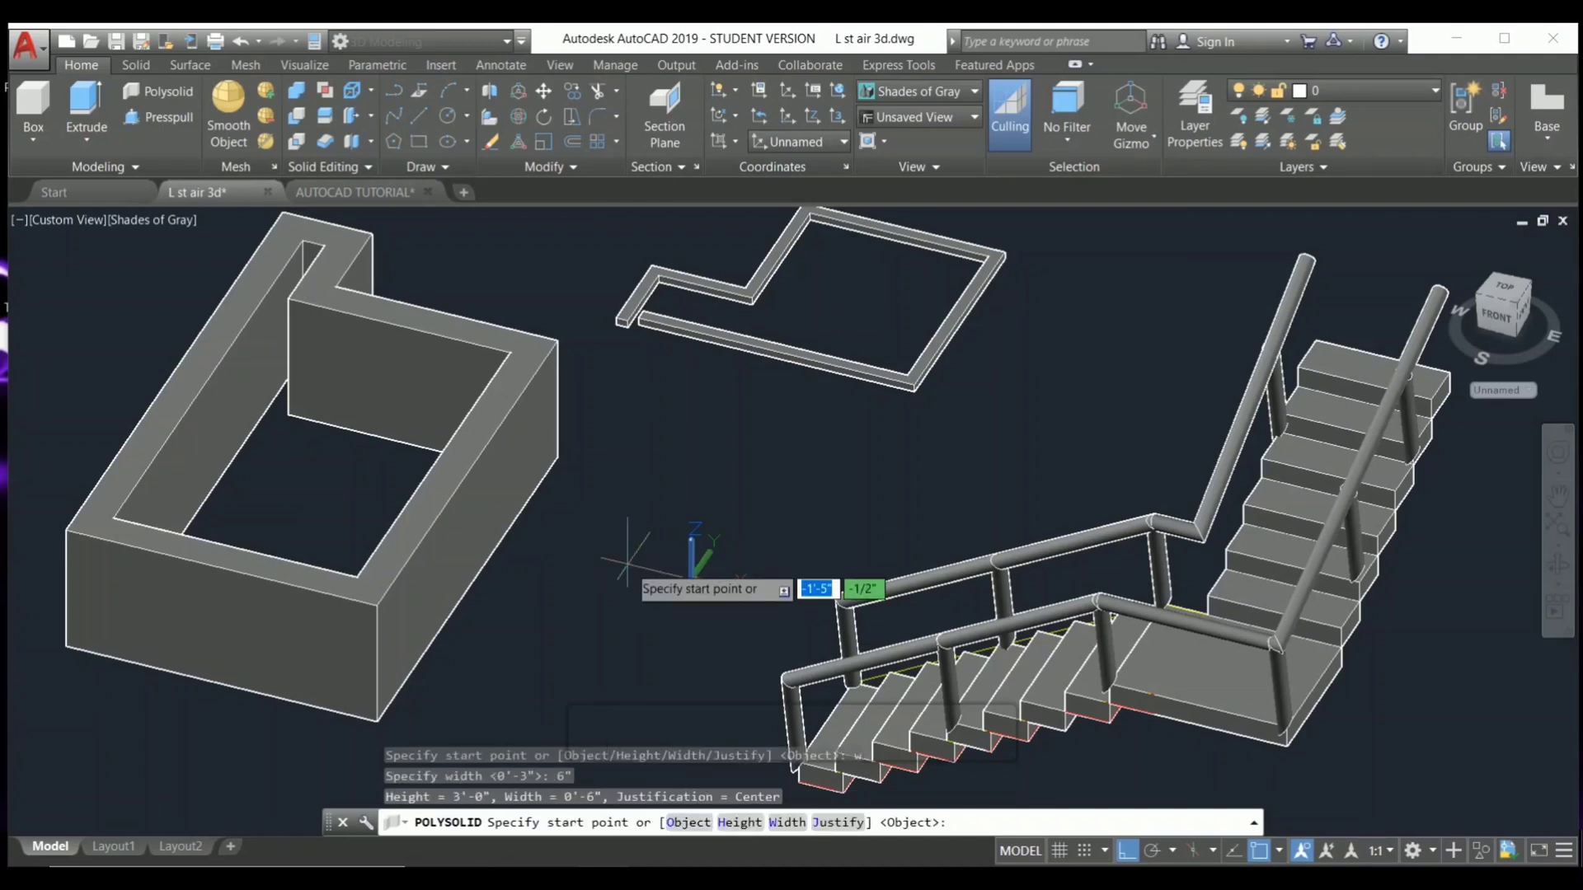
# Step: Draw the polysolid wall run with 2'-3", 9'-3" and 2'-5 1/2" segments and short returns
pyautogui.click(436, 688)
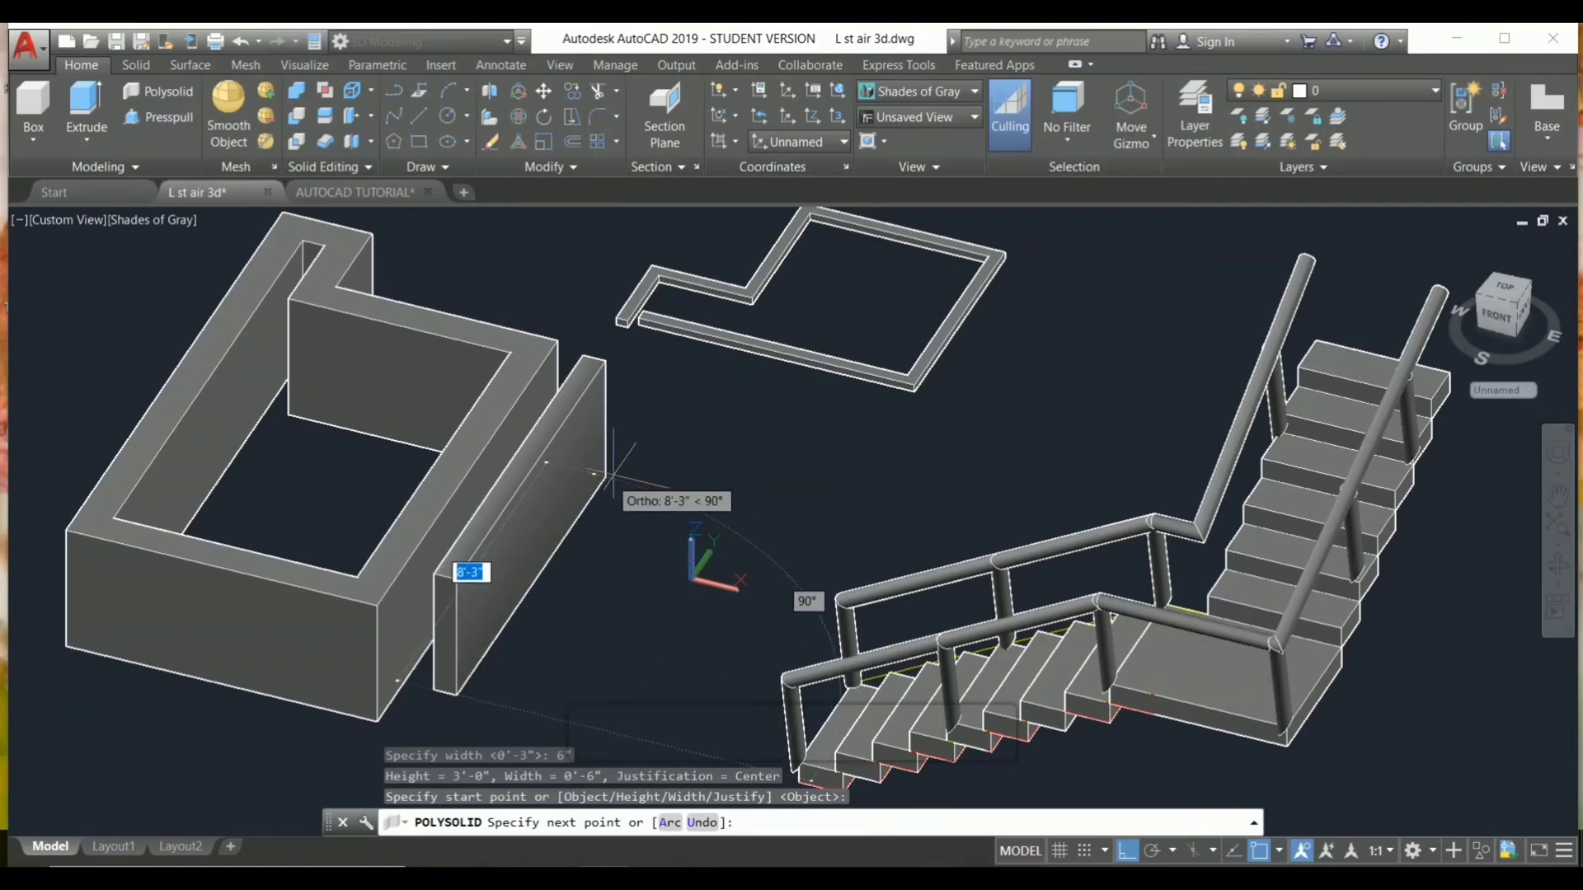
pyautogui.click(658, 493)
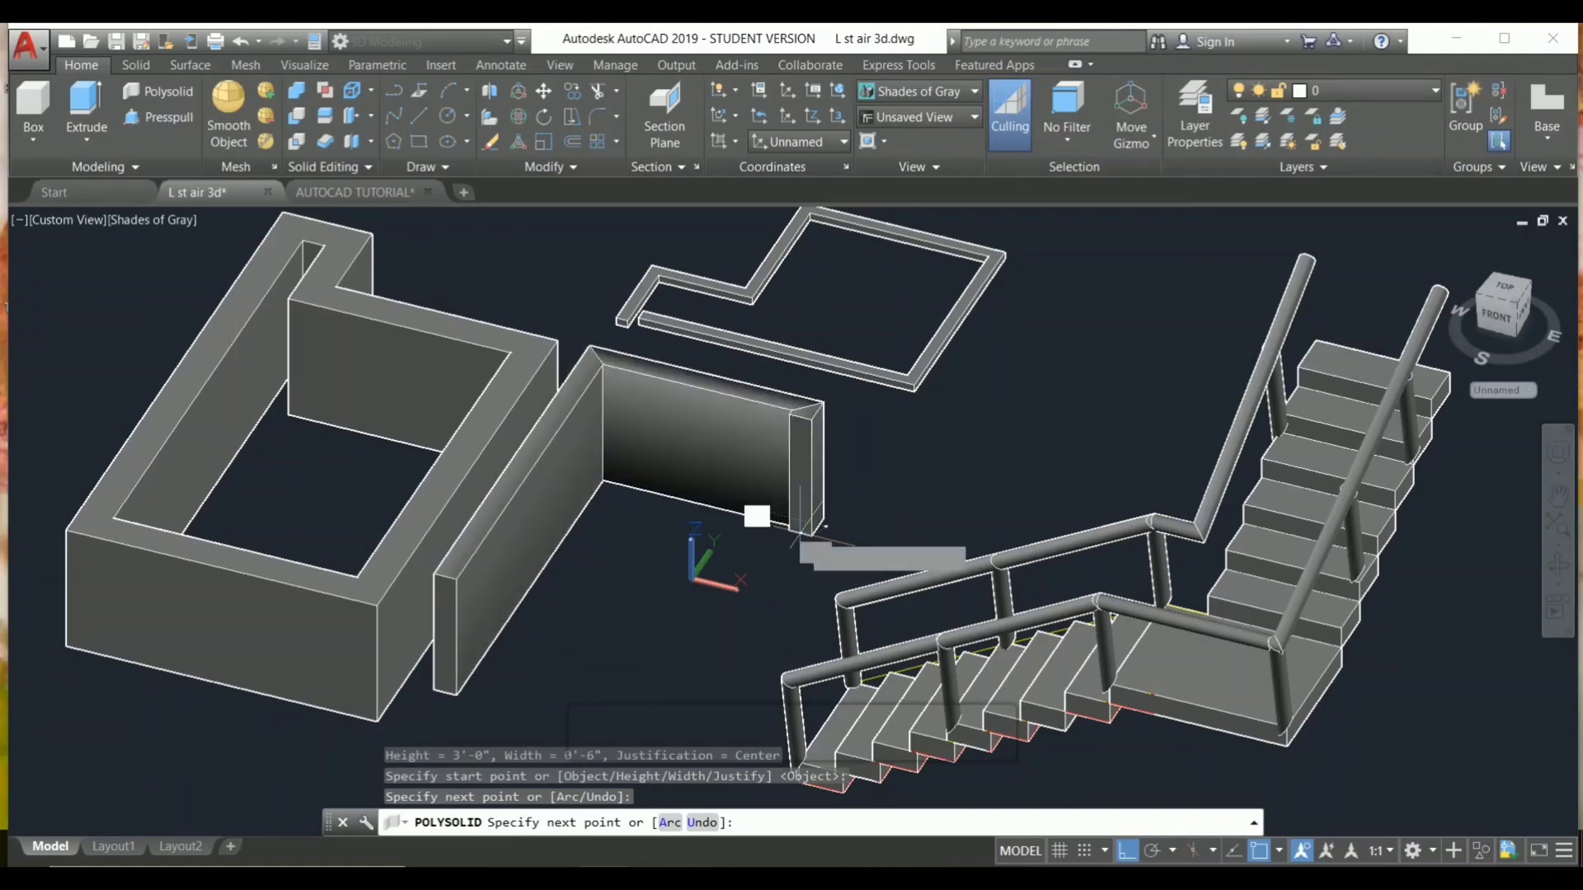
pyautogui.click(760, 512)
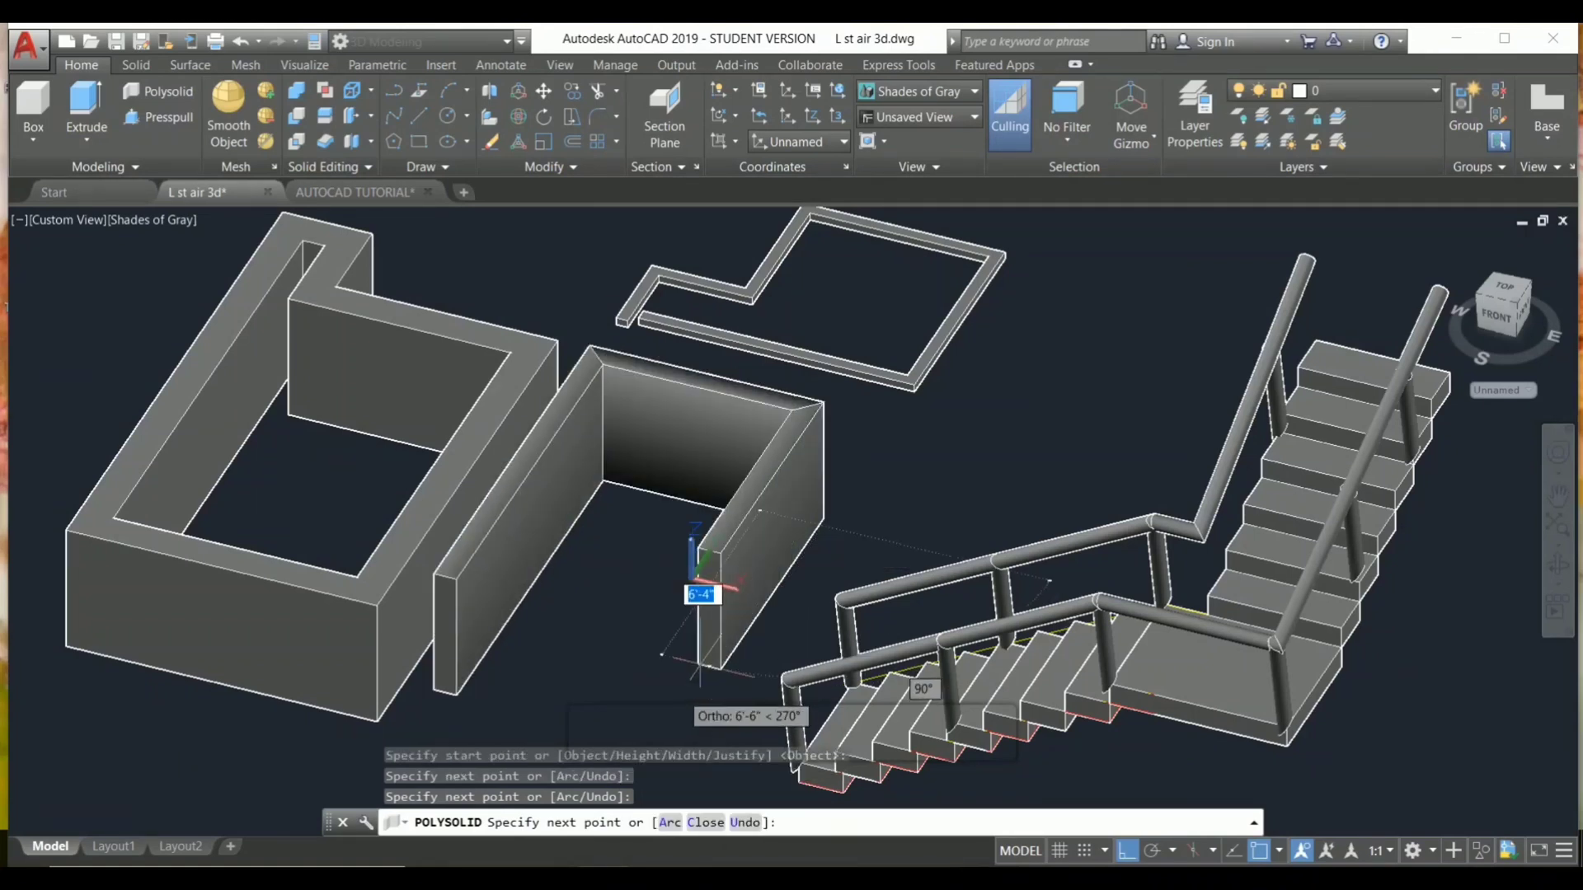
pyautogui.click(818, 554)
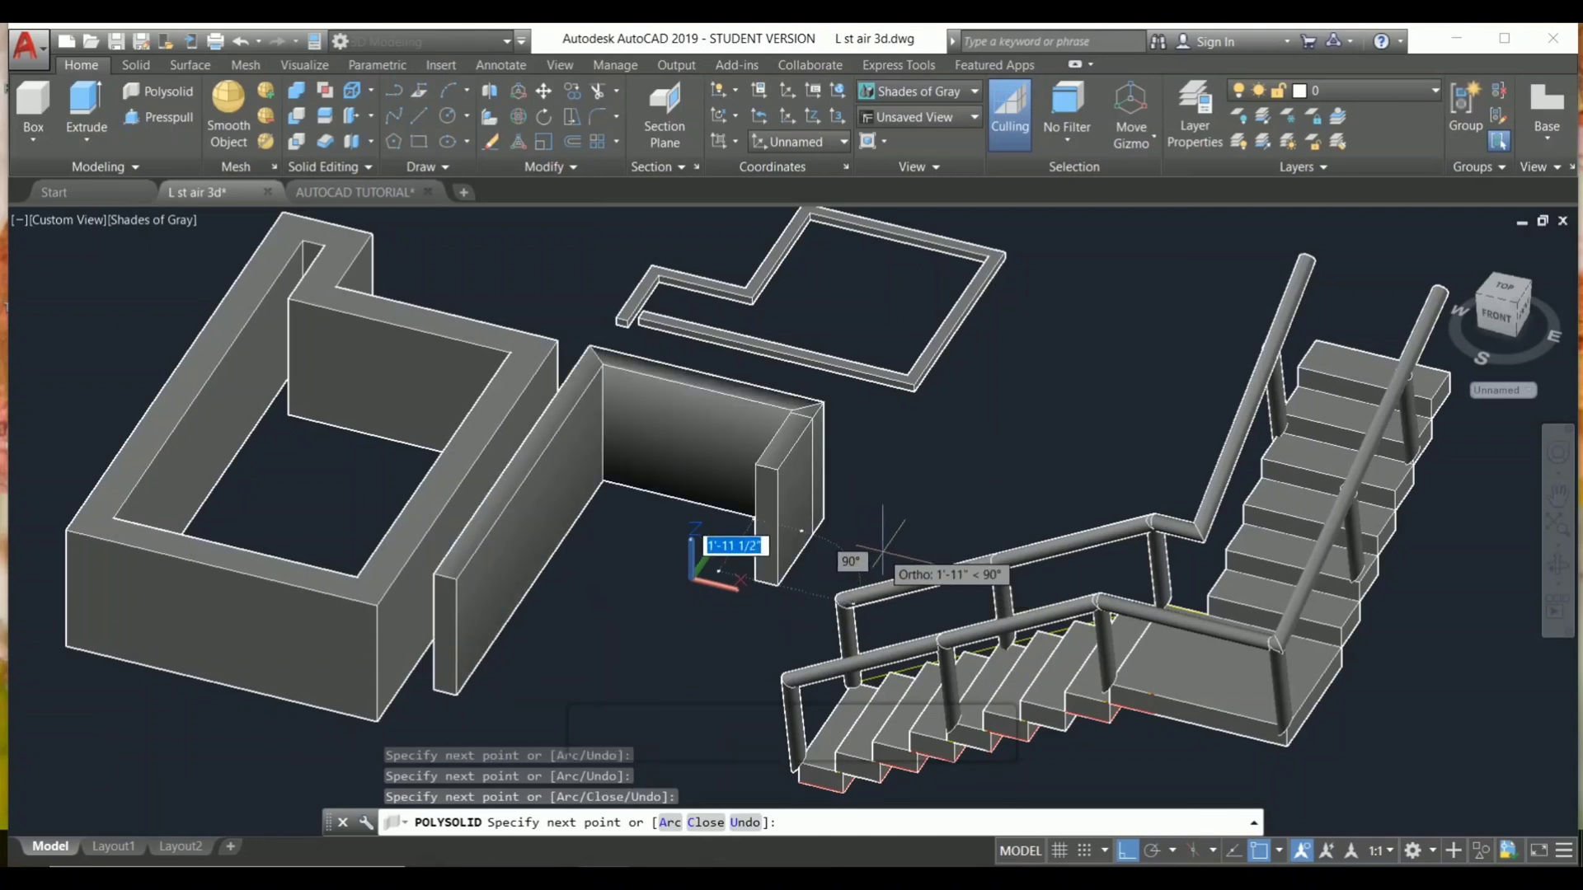
pyautogui.click(899, 551)
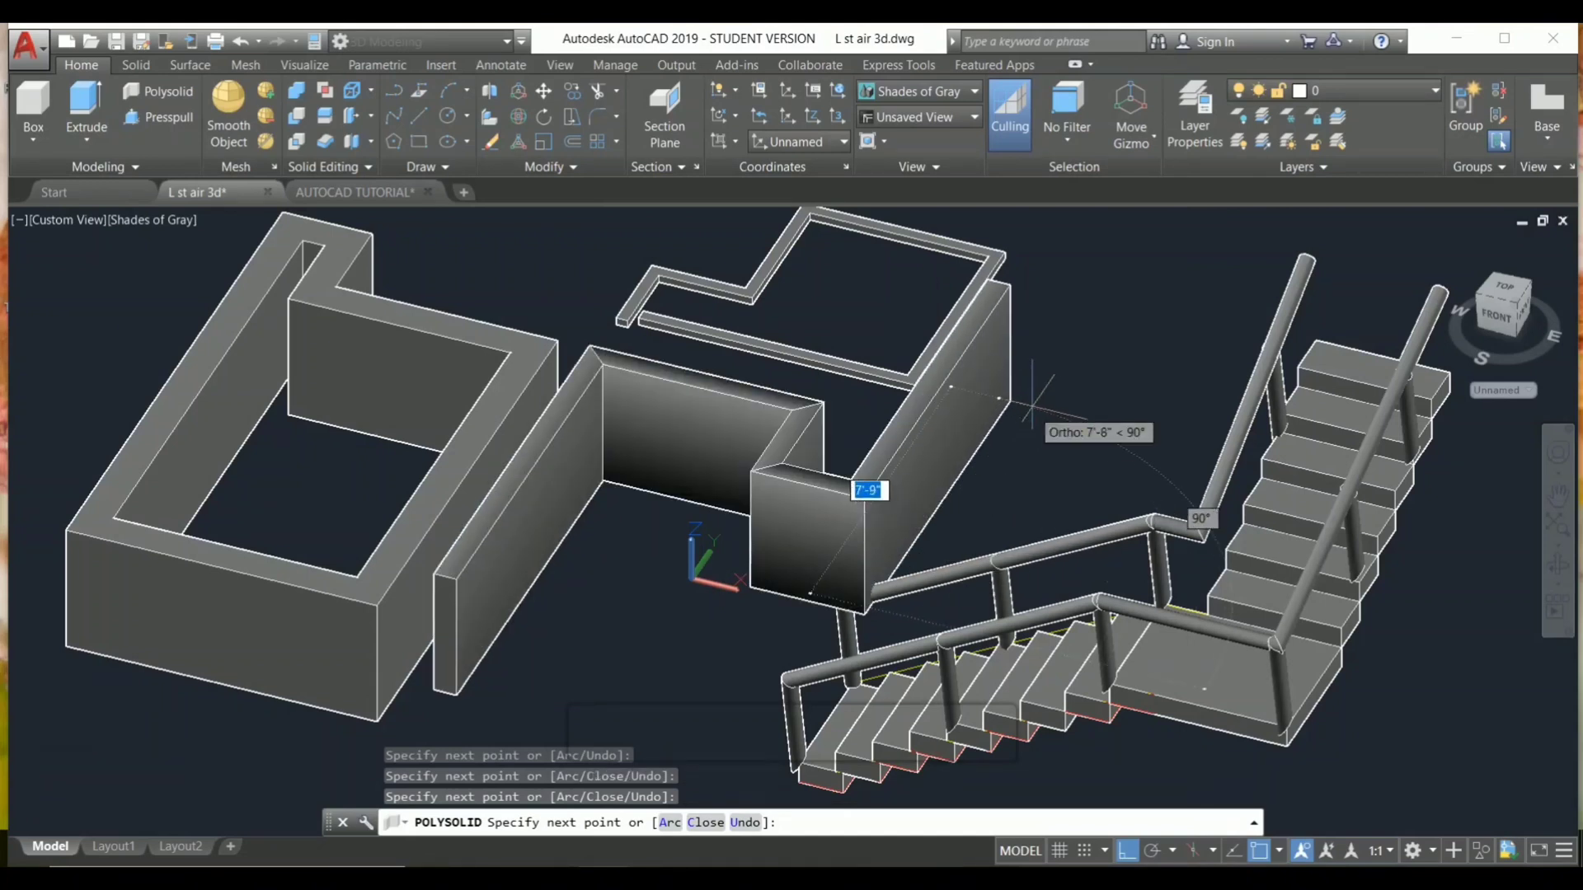
pyautogui.click(1070, 359)
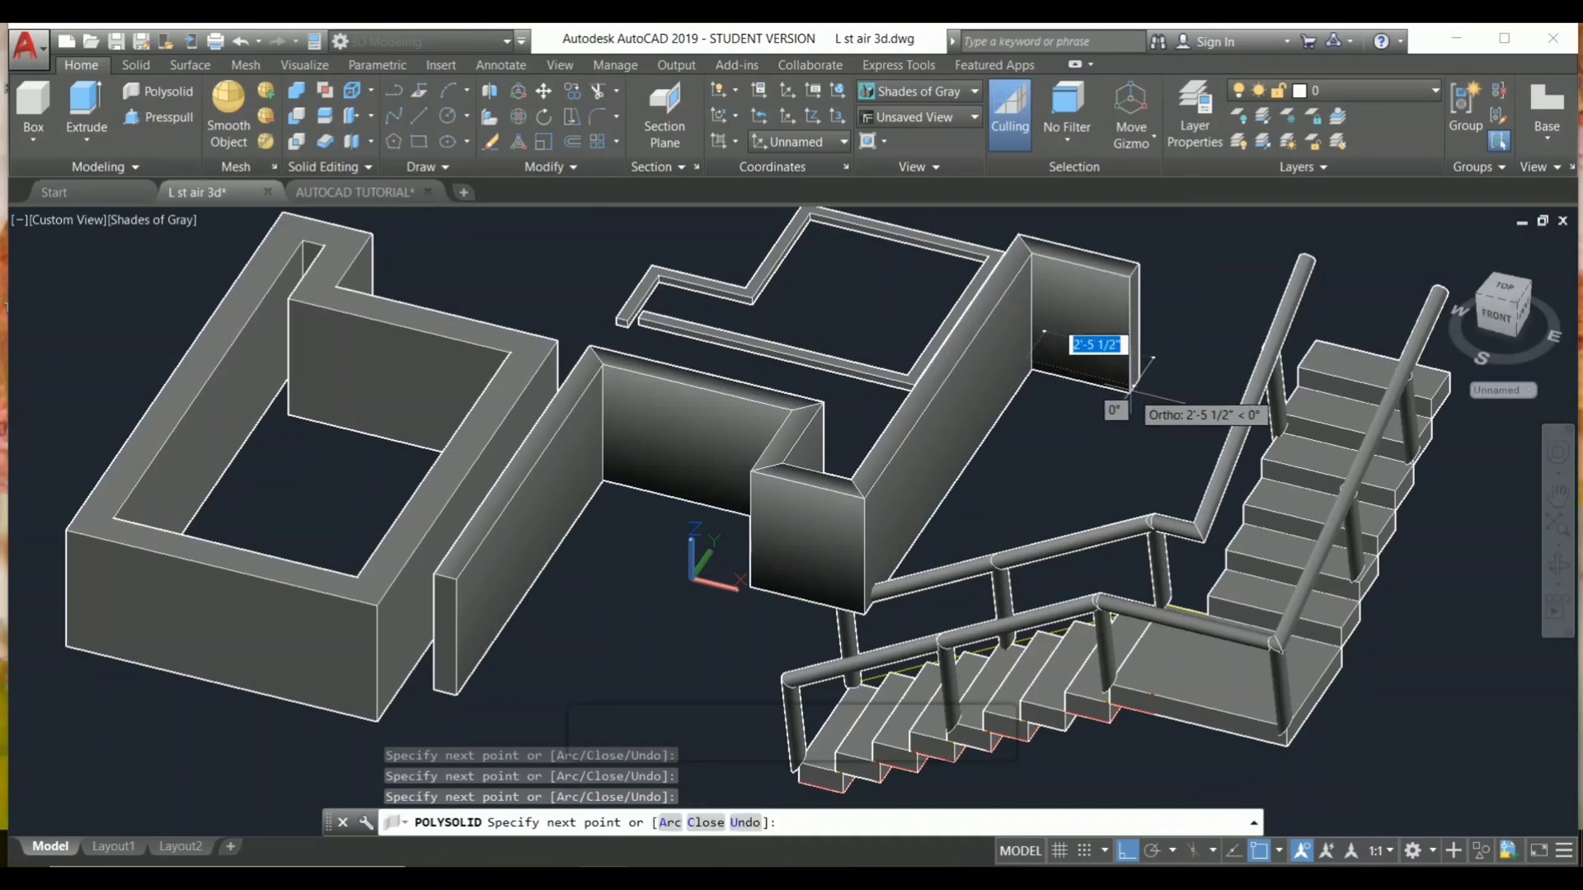
pyautogui.click(1131, 386)
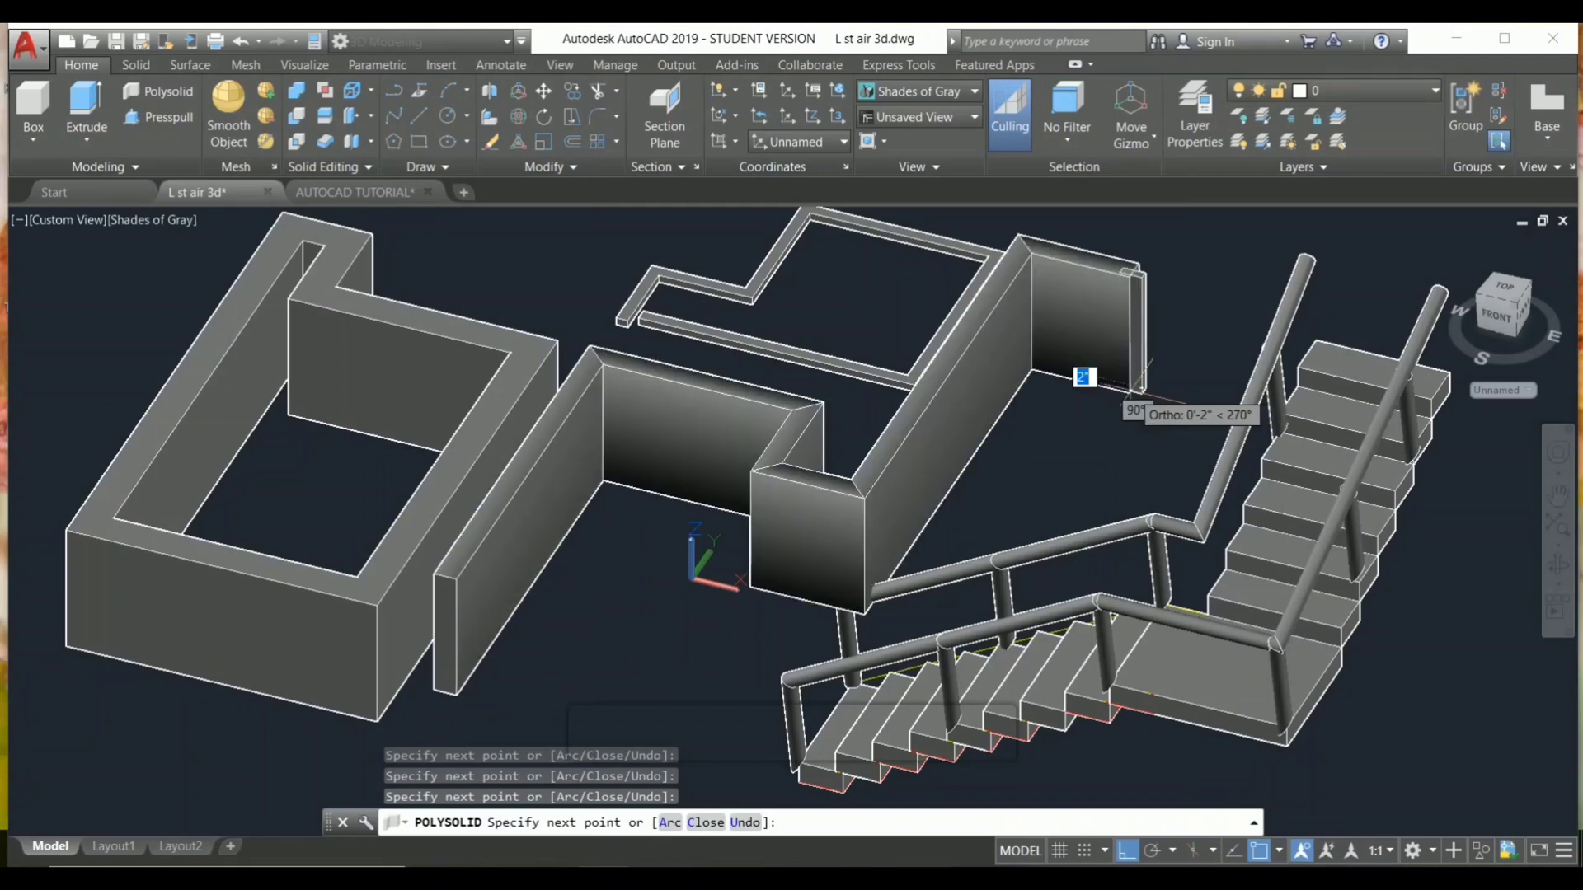
pyautogui.click(1057, 420)
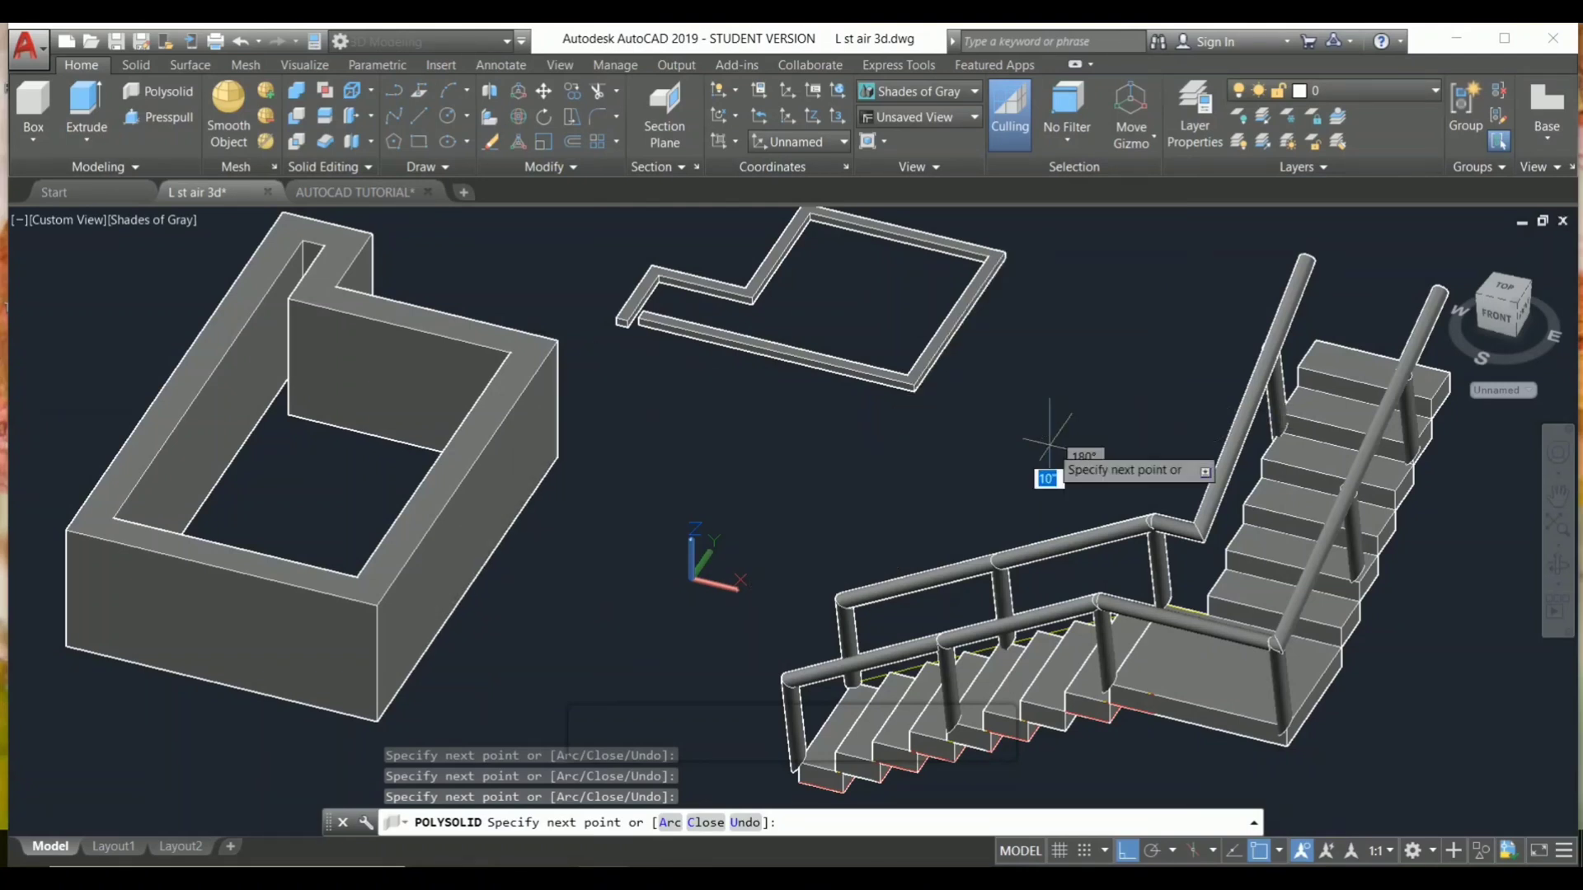
pyautogui.press('Return')
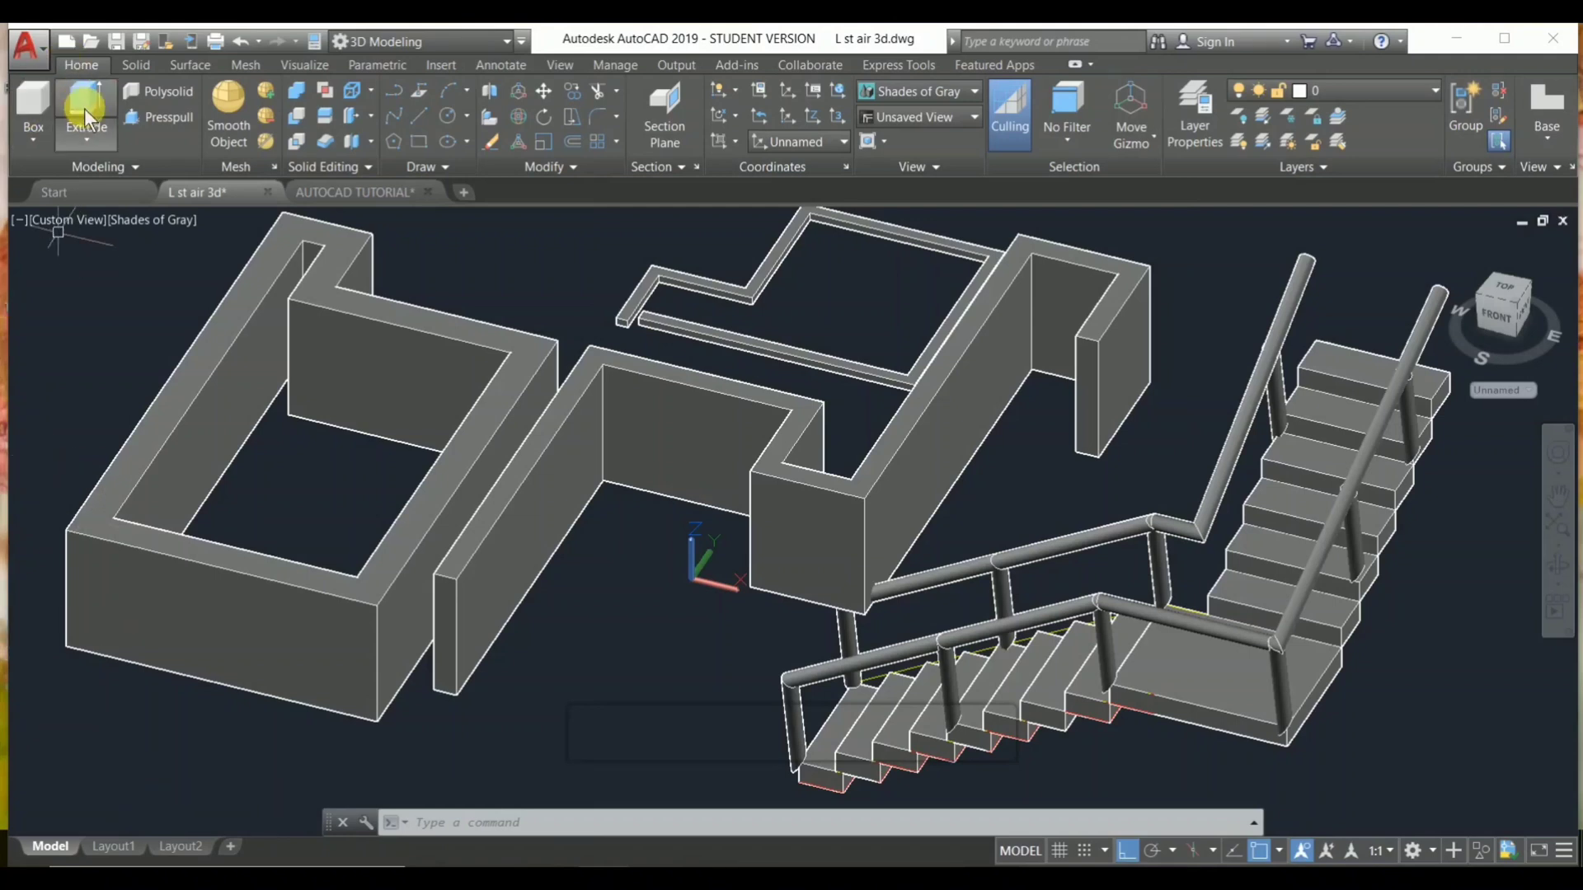
# Step: Erase the thin L-shaped outline behind the walls and start the REC command
pyautogui.click(968, 214)
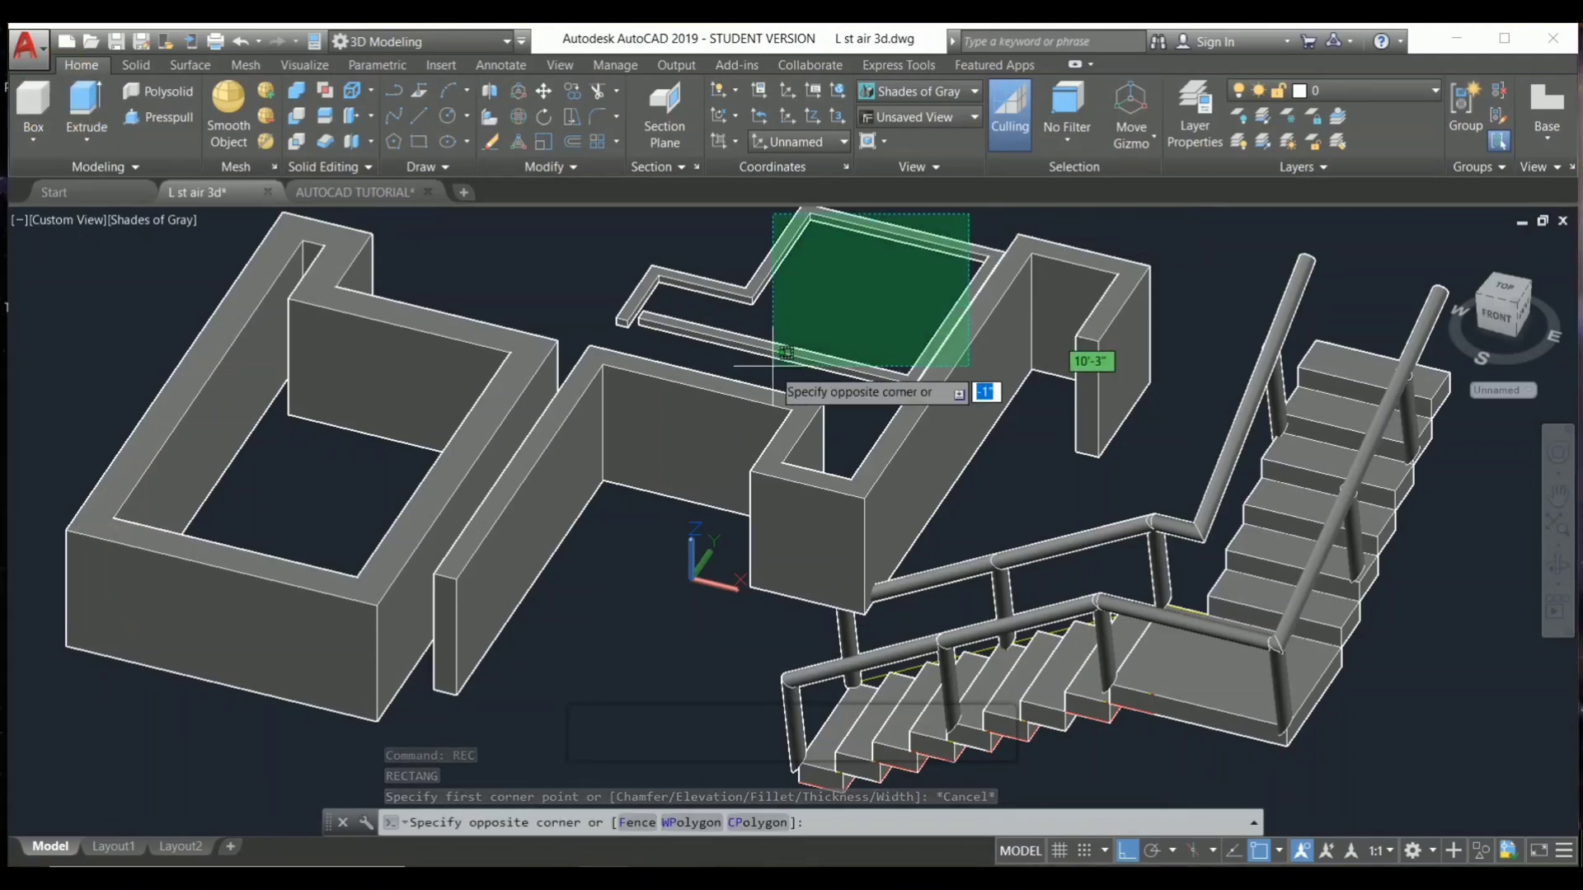
pyautogui.click(791, 286)
pyautogui.write('E')
pyautogui.press('Return')
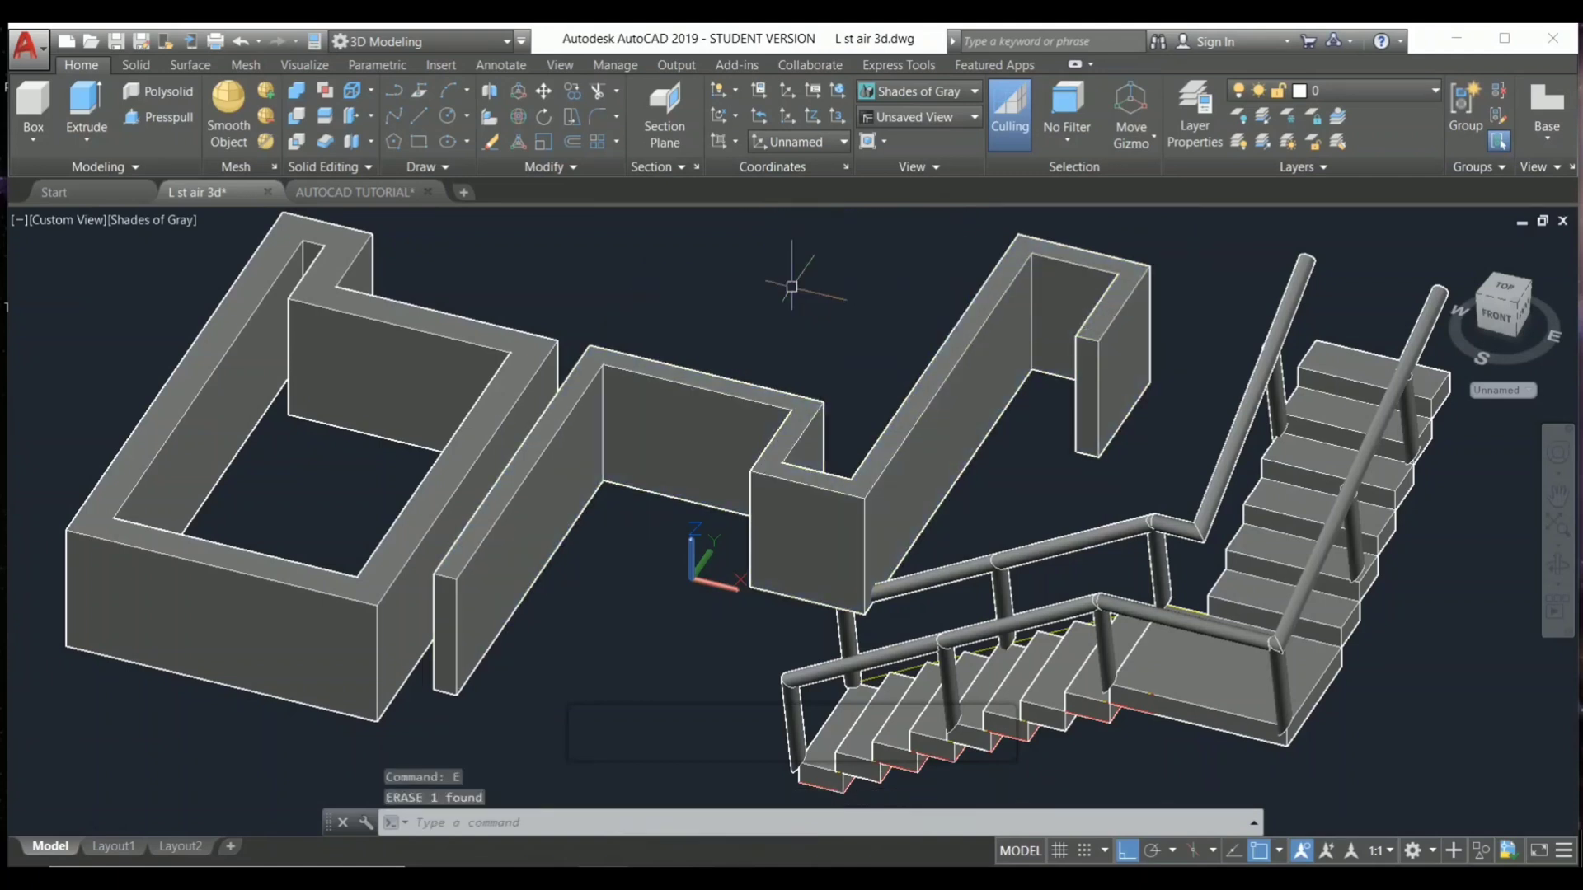
pyautogui.write('rec')
pyautogui.press('Return')
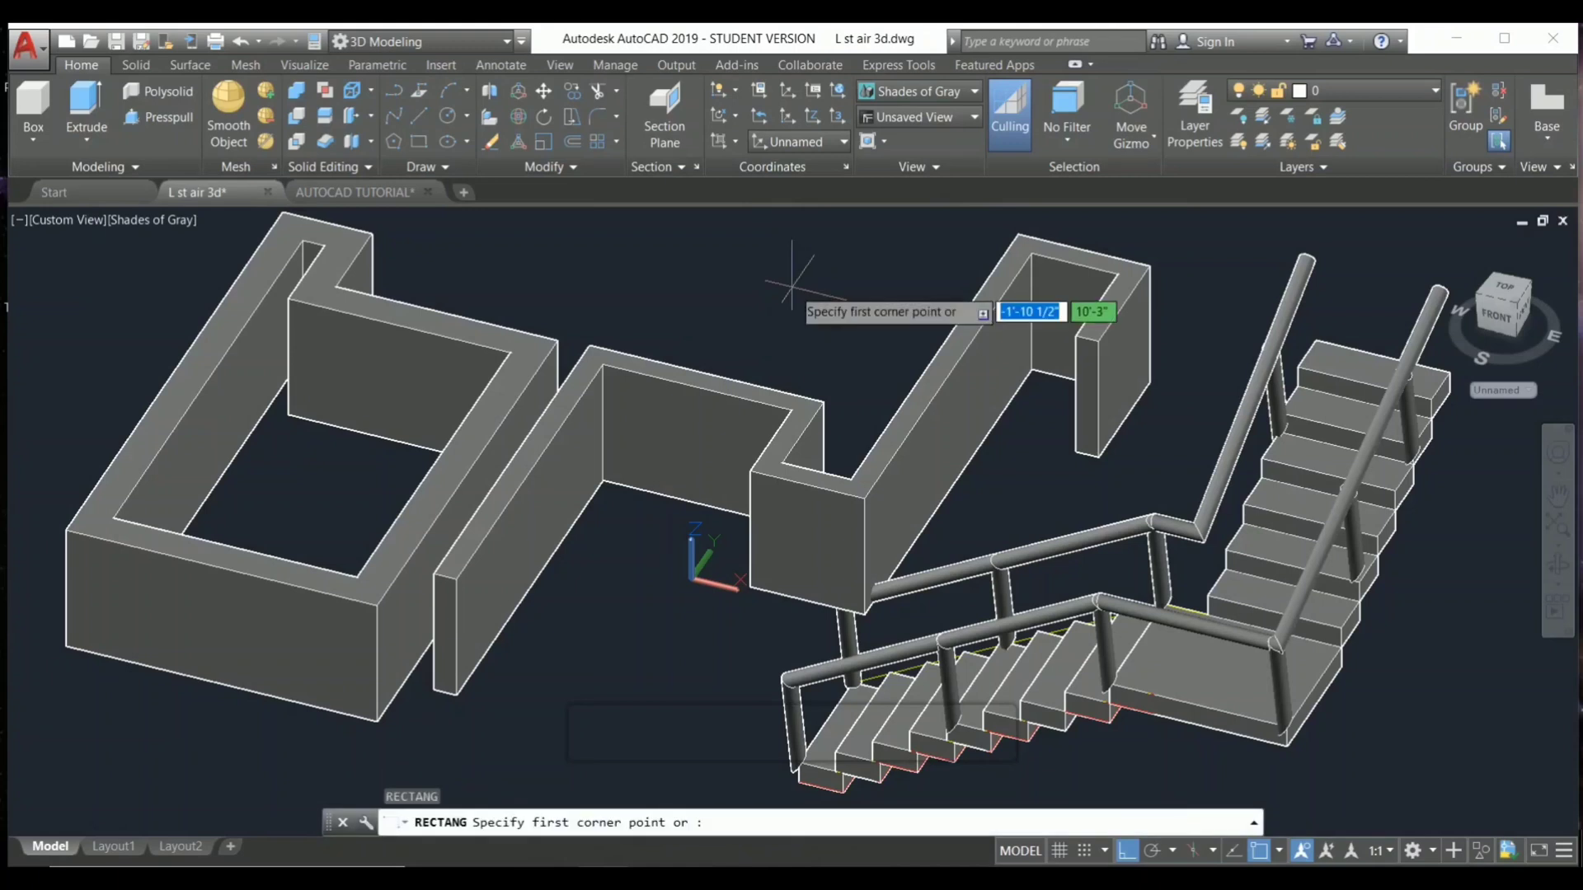
# Step: Draw a long rectangle above the walls, near the back
pyautogui.click(566, 238)
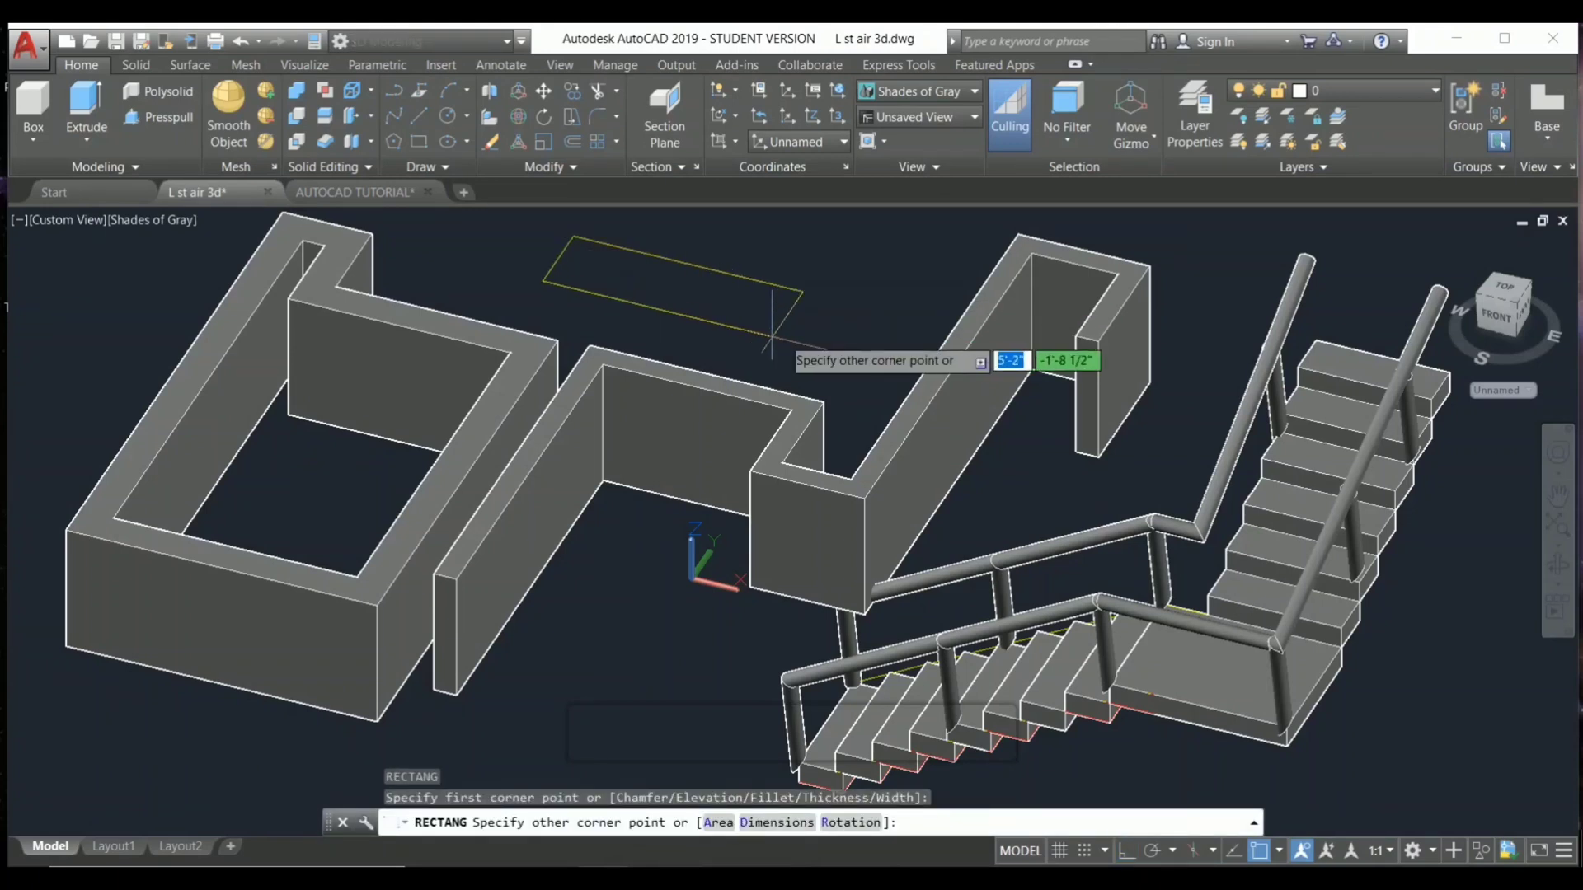
pyautogui.click(816, 327)
pyautogui.press('F8')
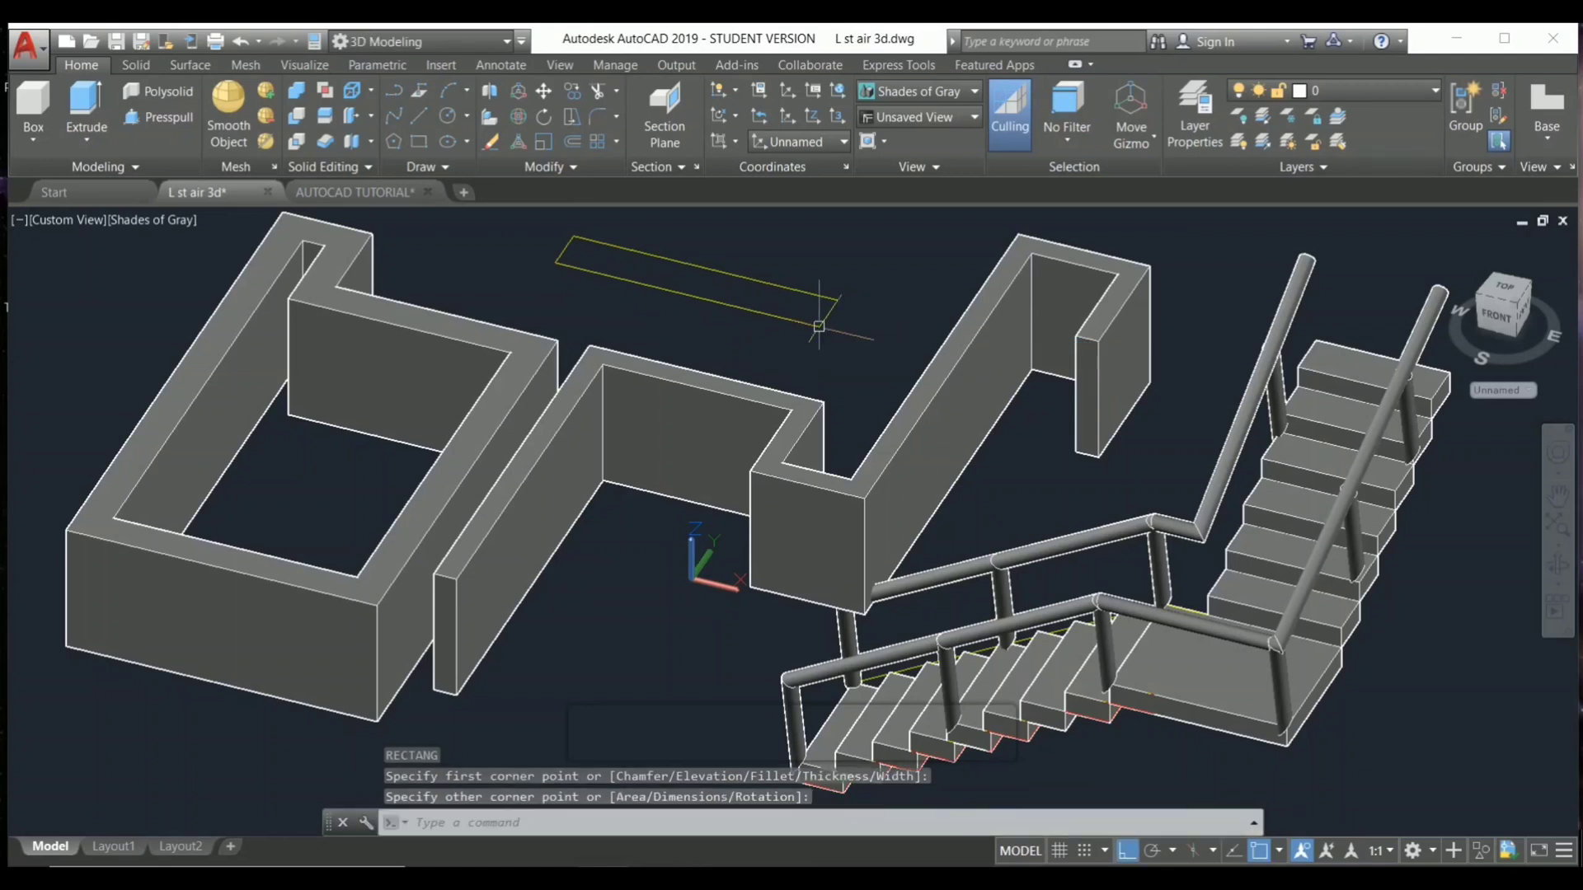
pyautogui.press('Return')
pyautogui.press('F8')
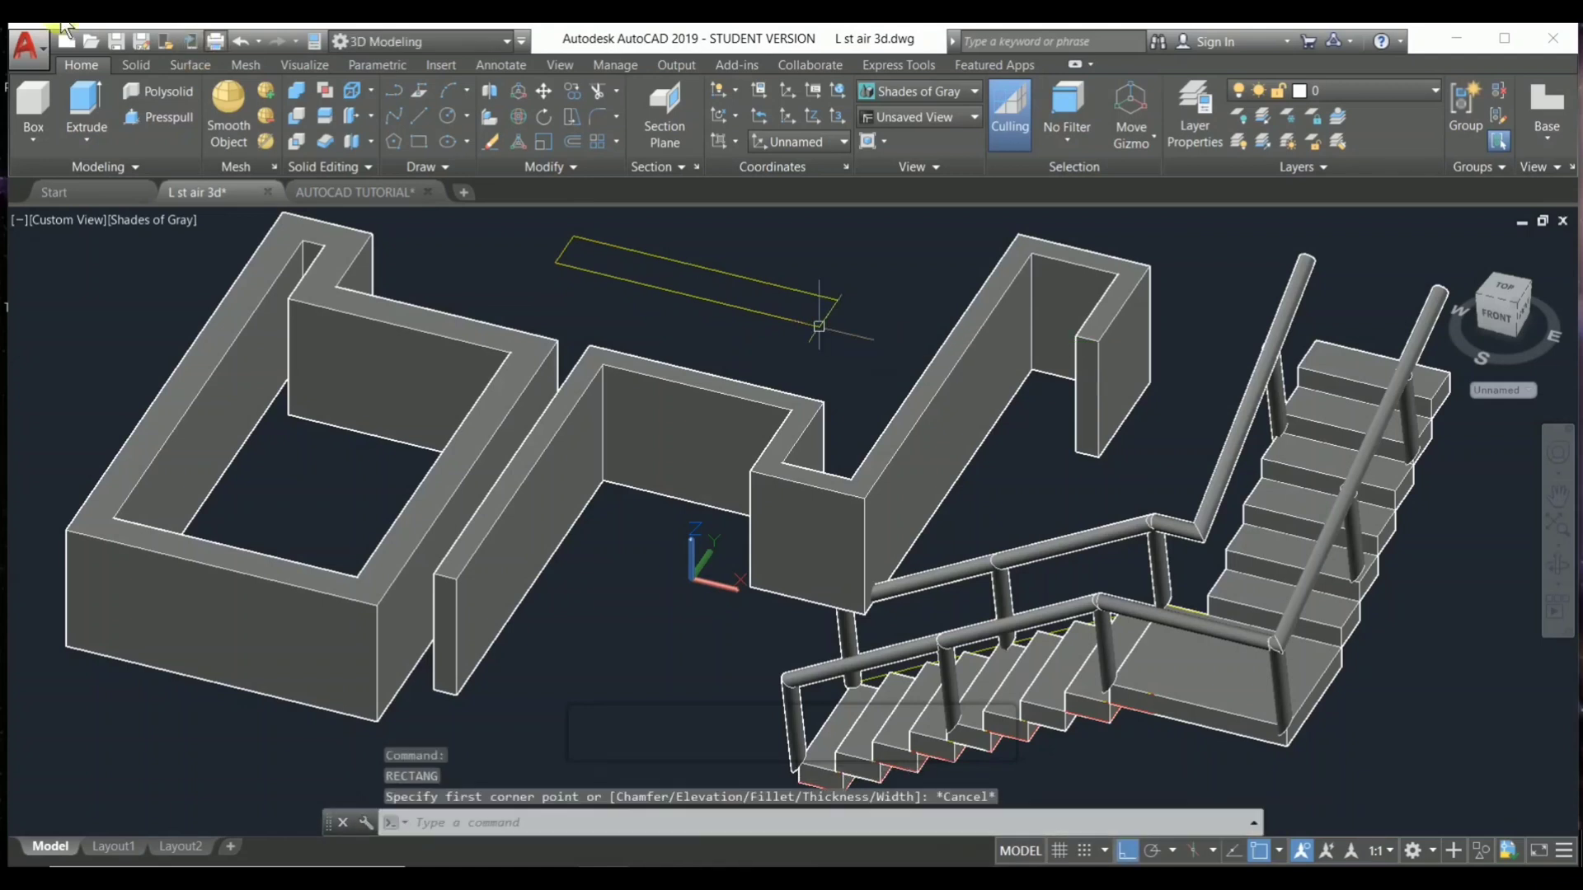
# Step: Extrude the rectangle to a height of 1 to form a thin slab
pyautogui.click(73, 101)
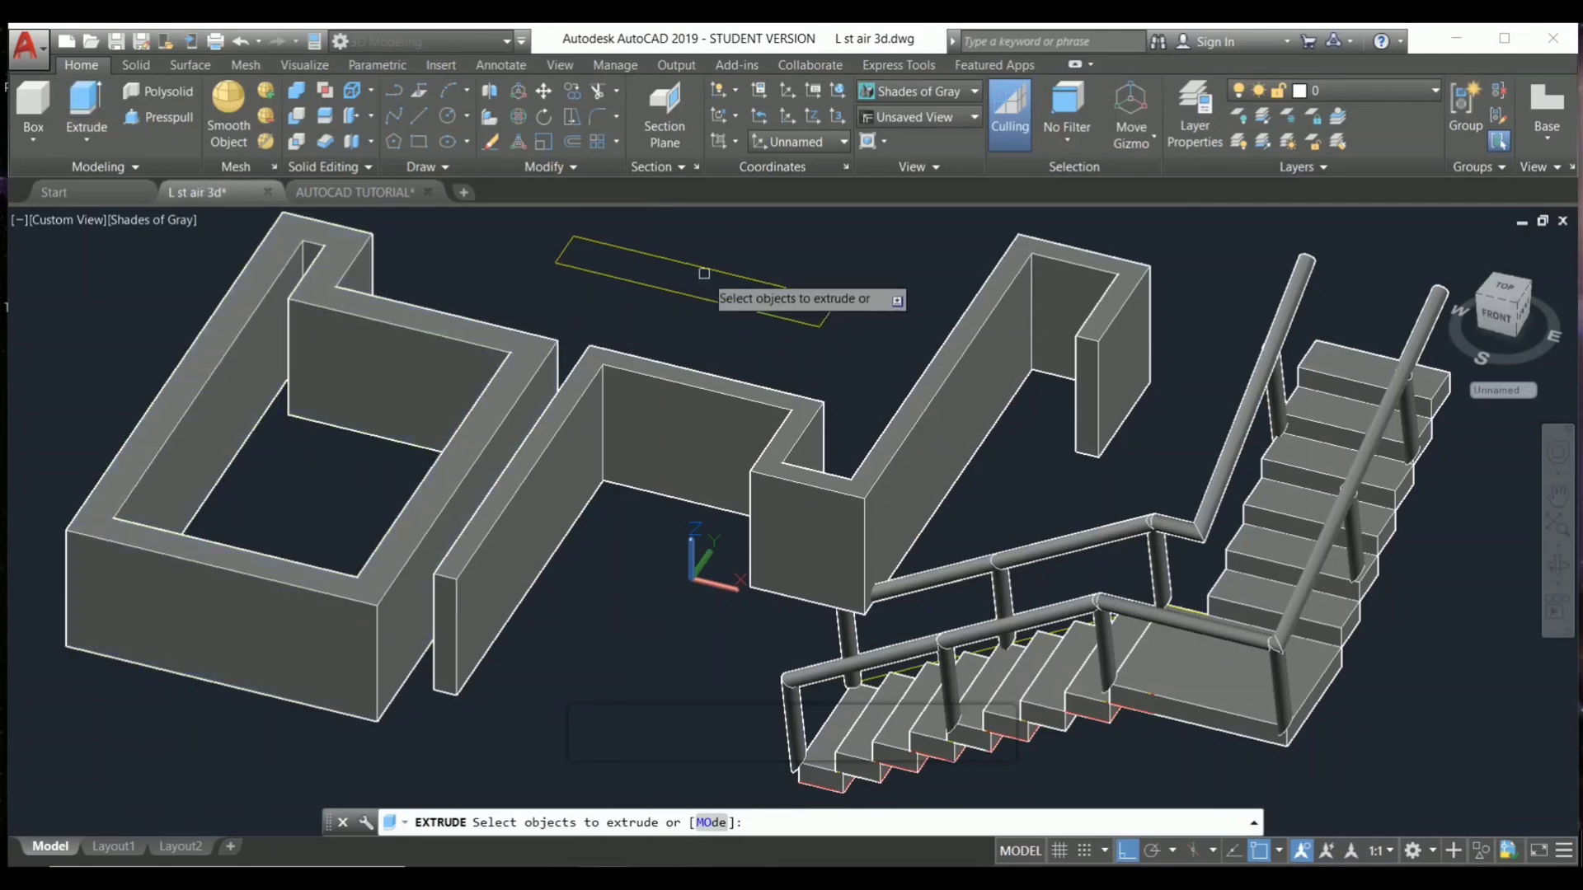
pyautogui.click(749, 279)
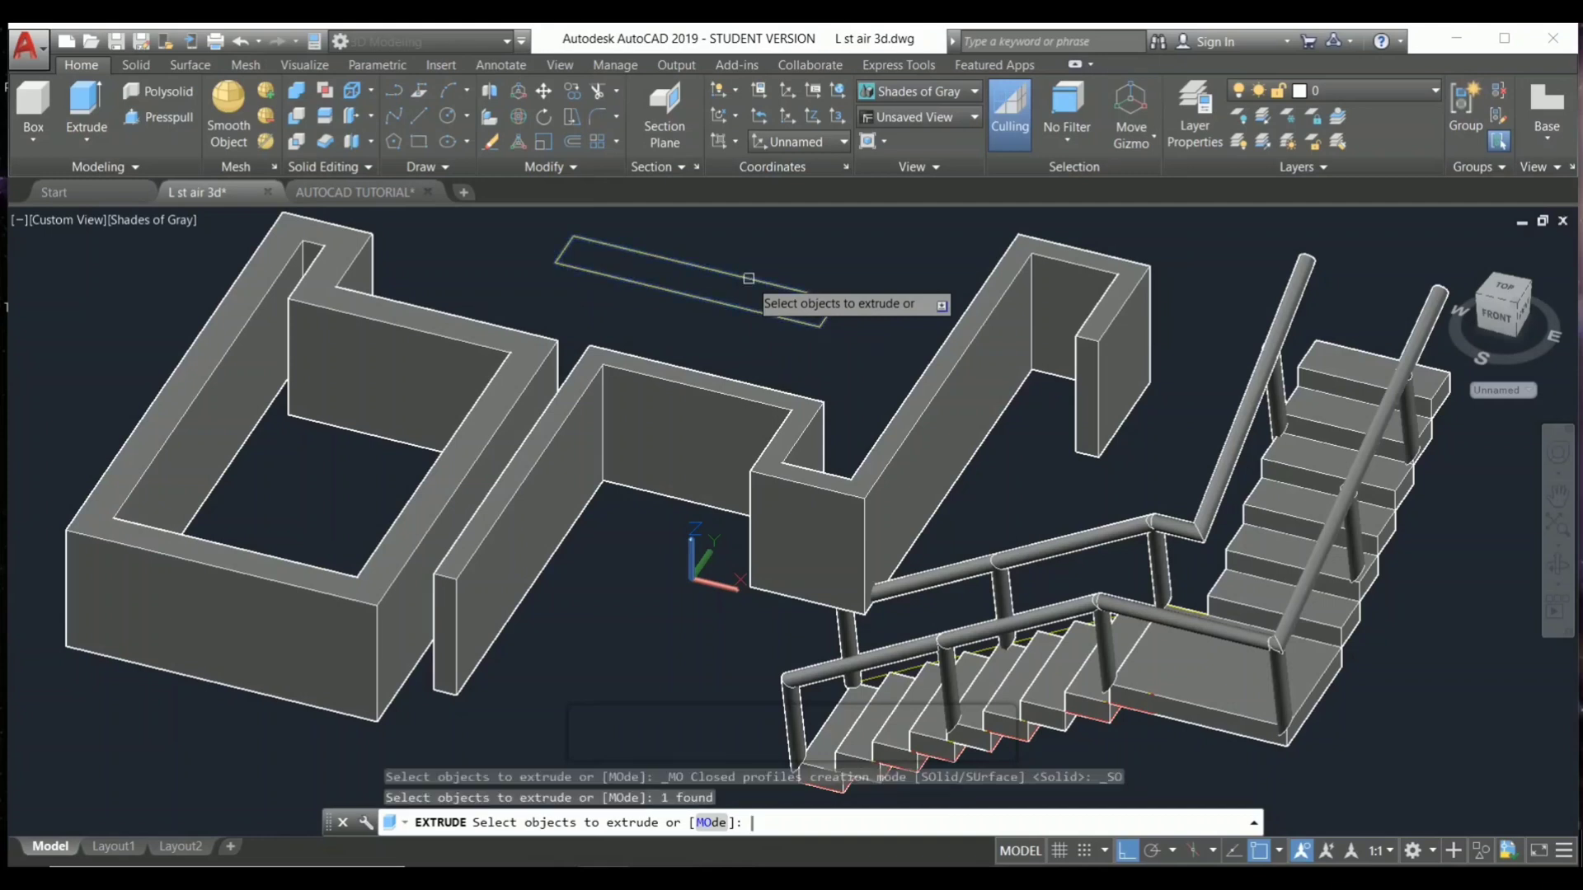
pyautogui.press('Return')
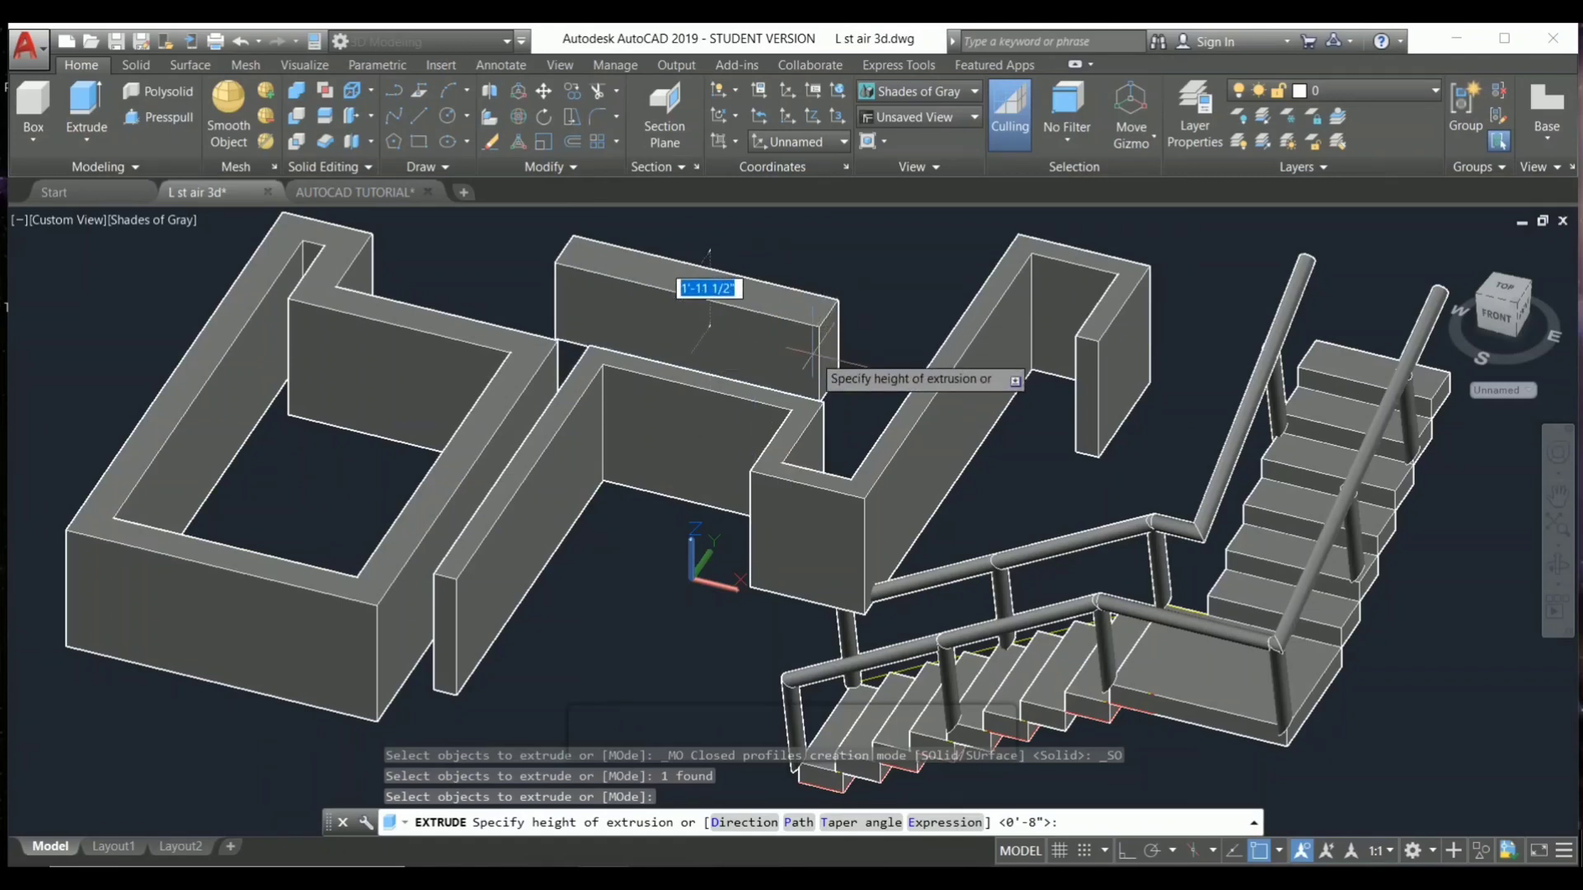
pyautogui.write('1')
pyautogui.press('Return')
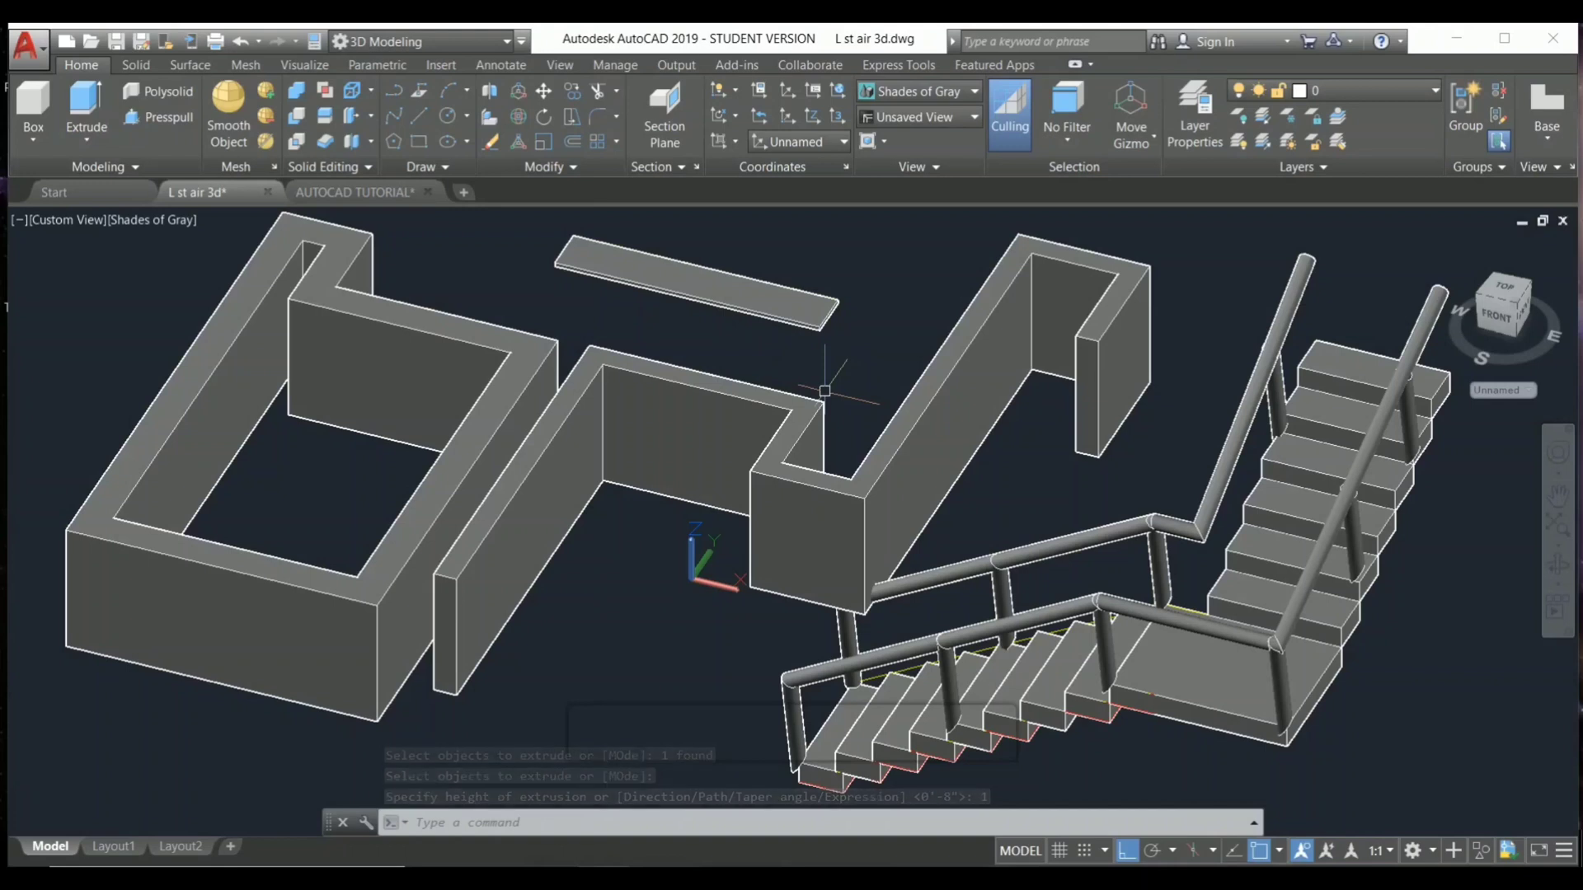
# Step: Press-pull the thin slab's top face to add one extrusion to it
pyautogui.click(345, 223)
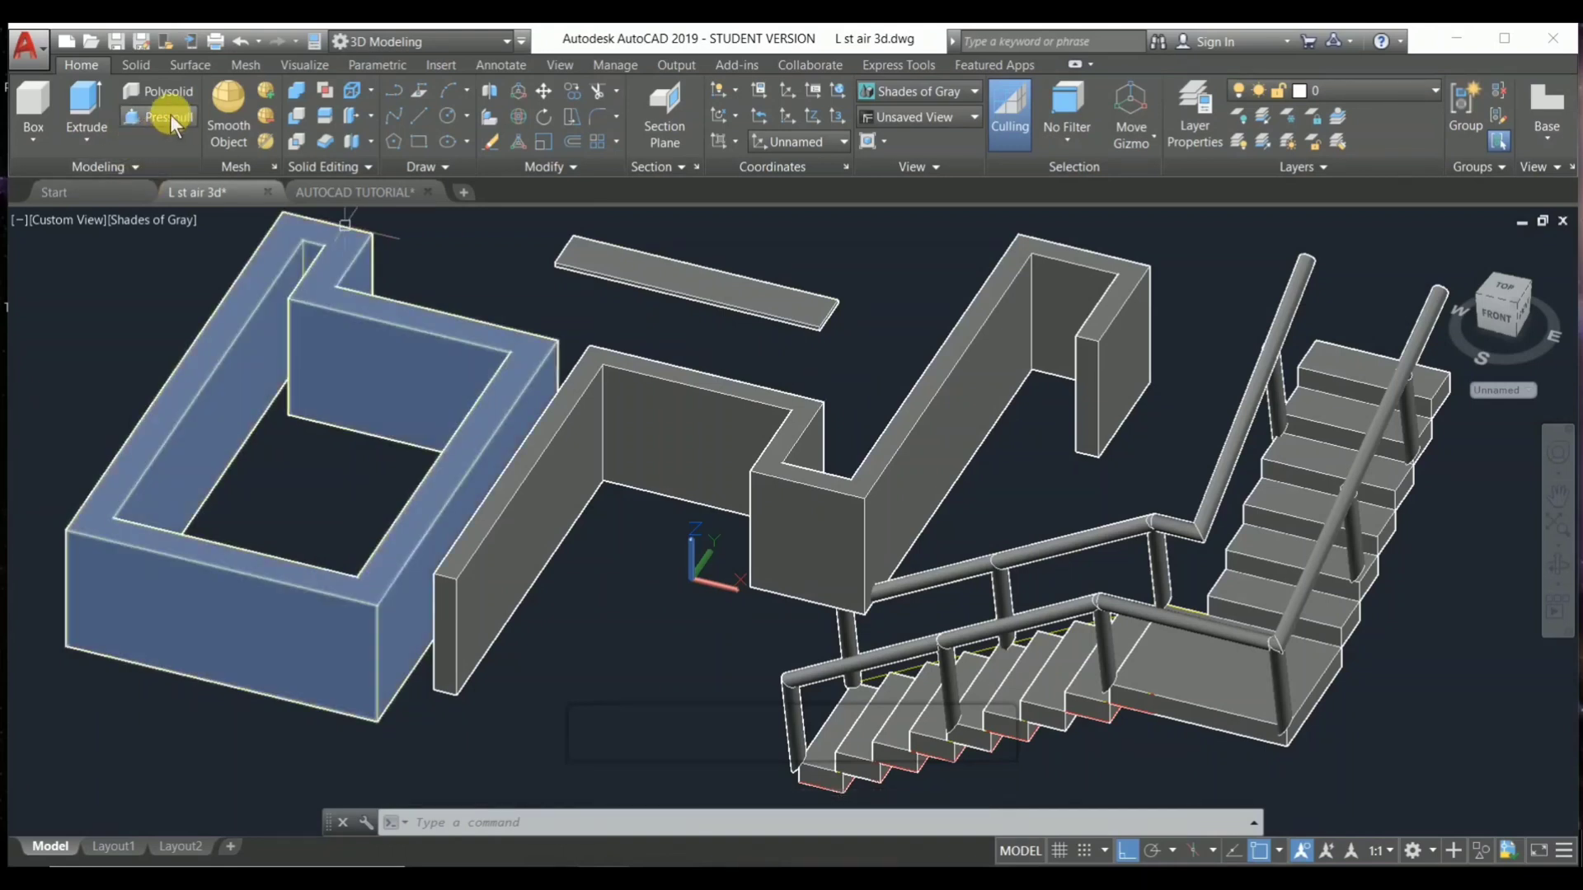
pyautogui.click(170, 114)
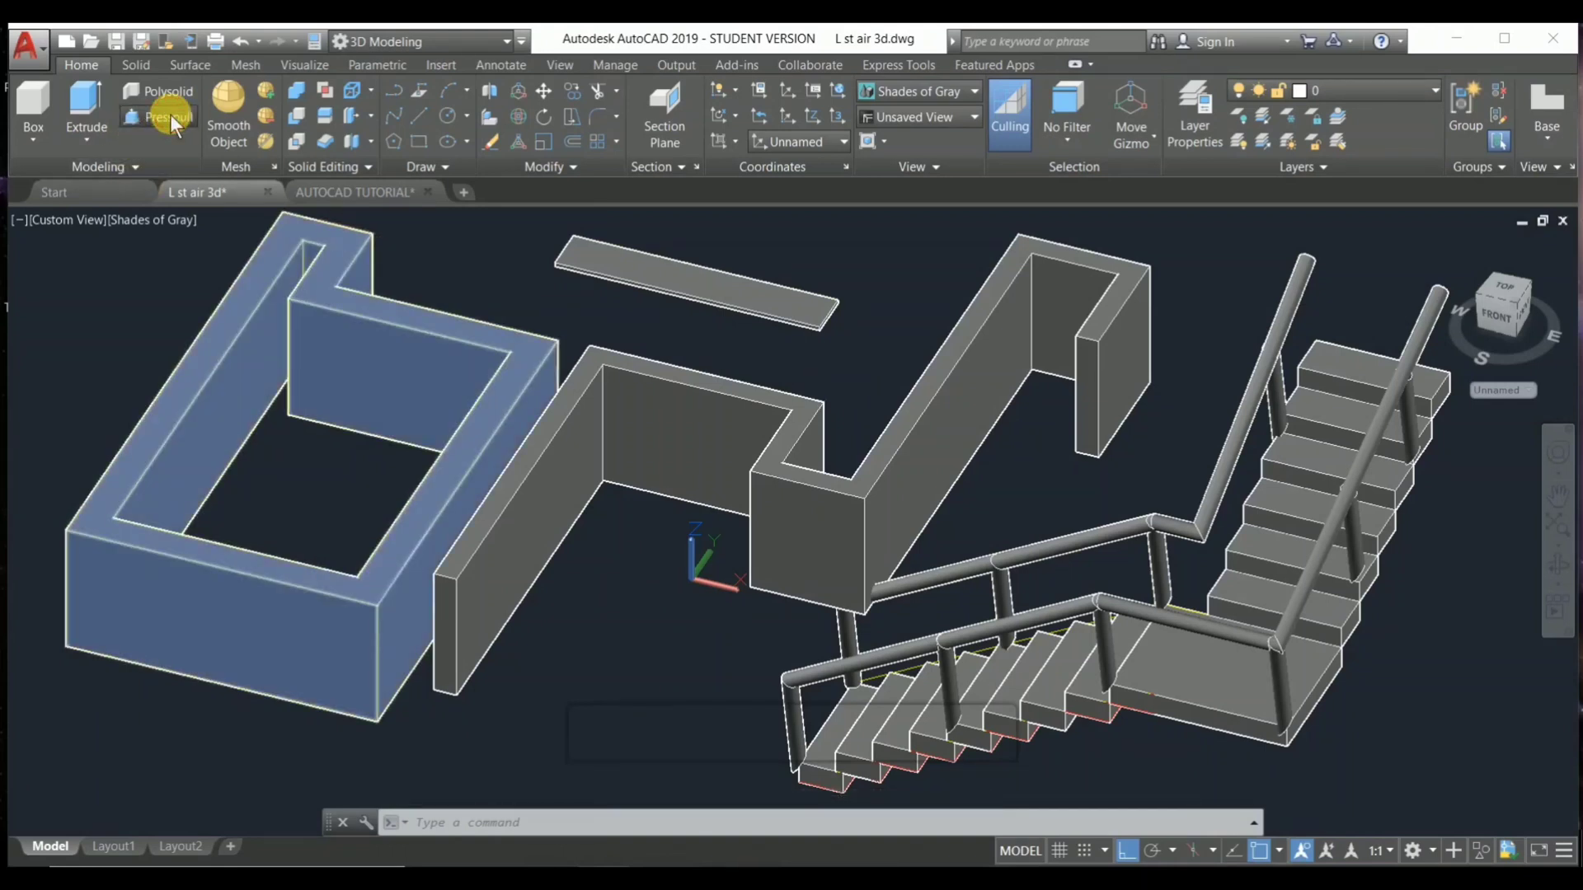
pyautogui.click(695, 268)
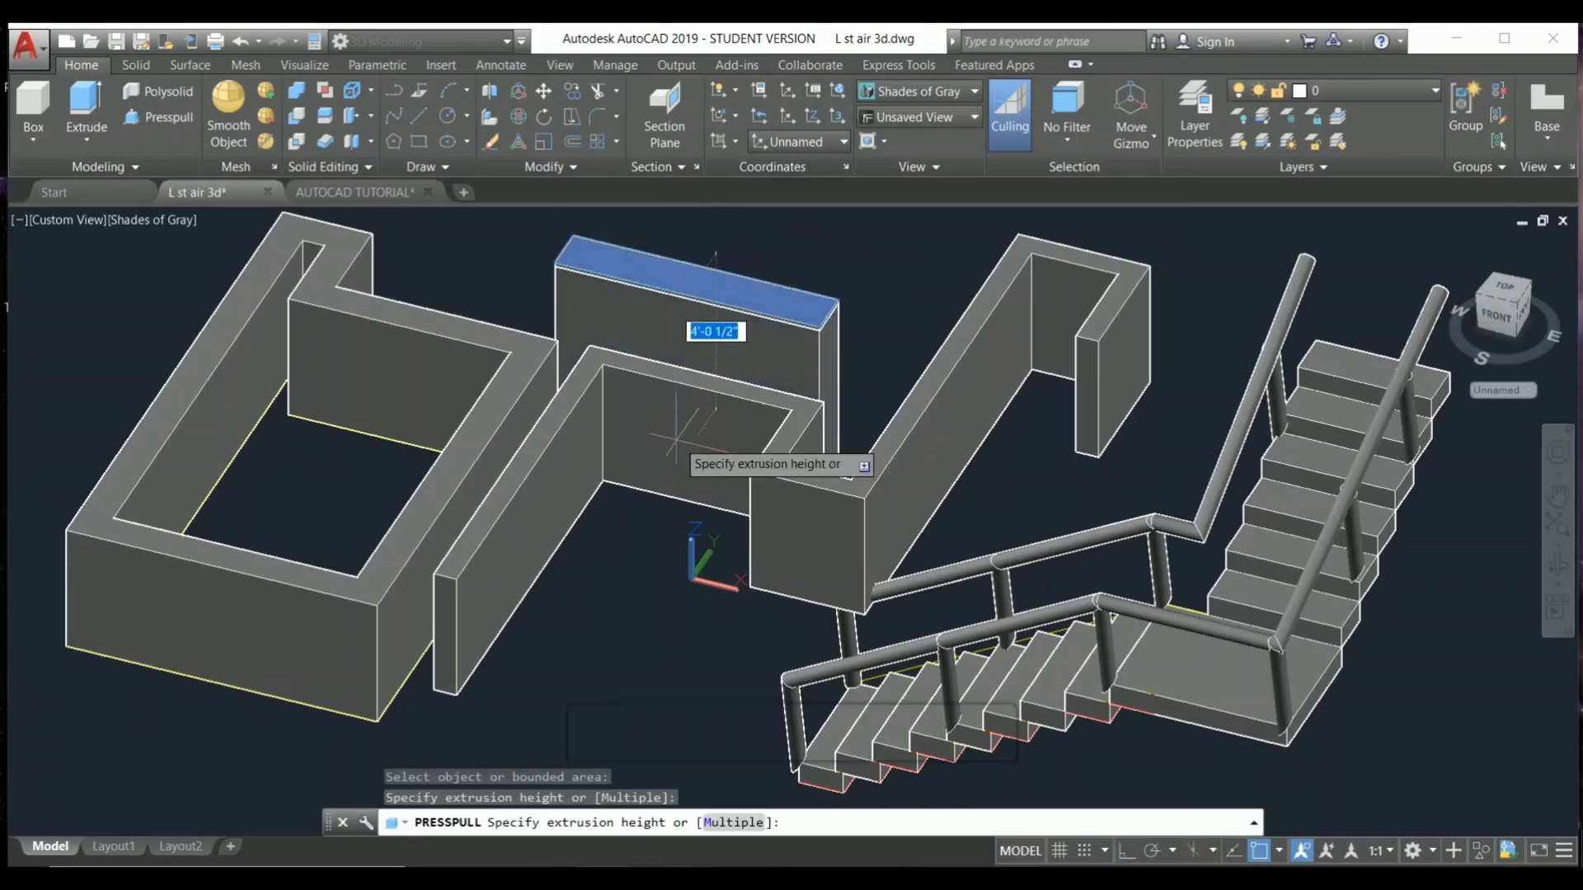
pyautogui.click(861, 468)
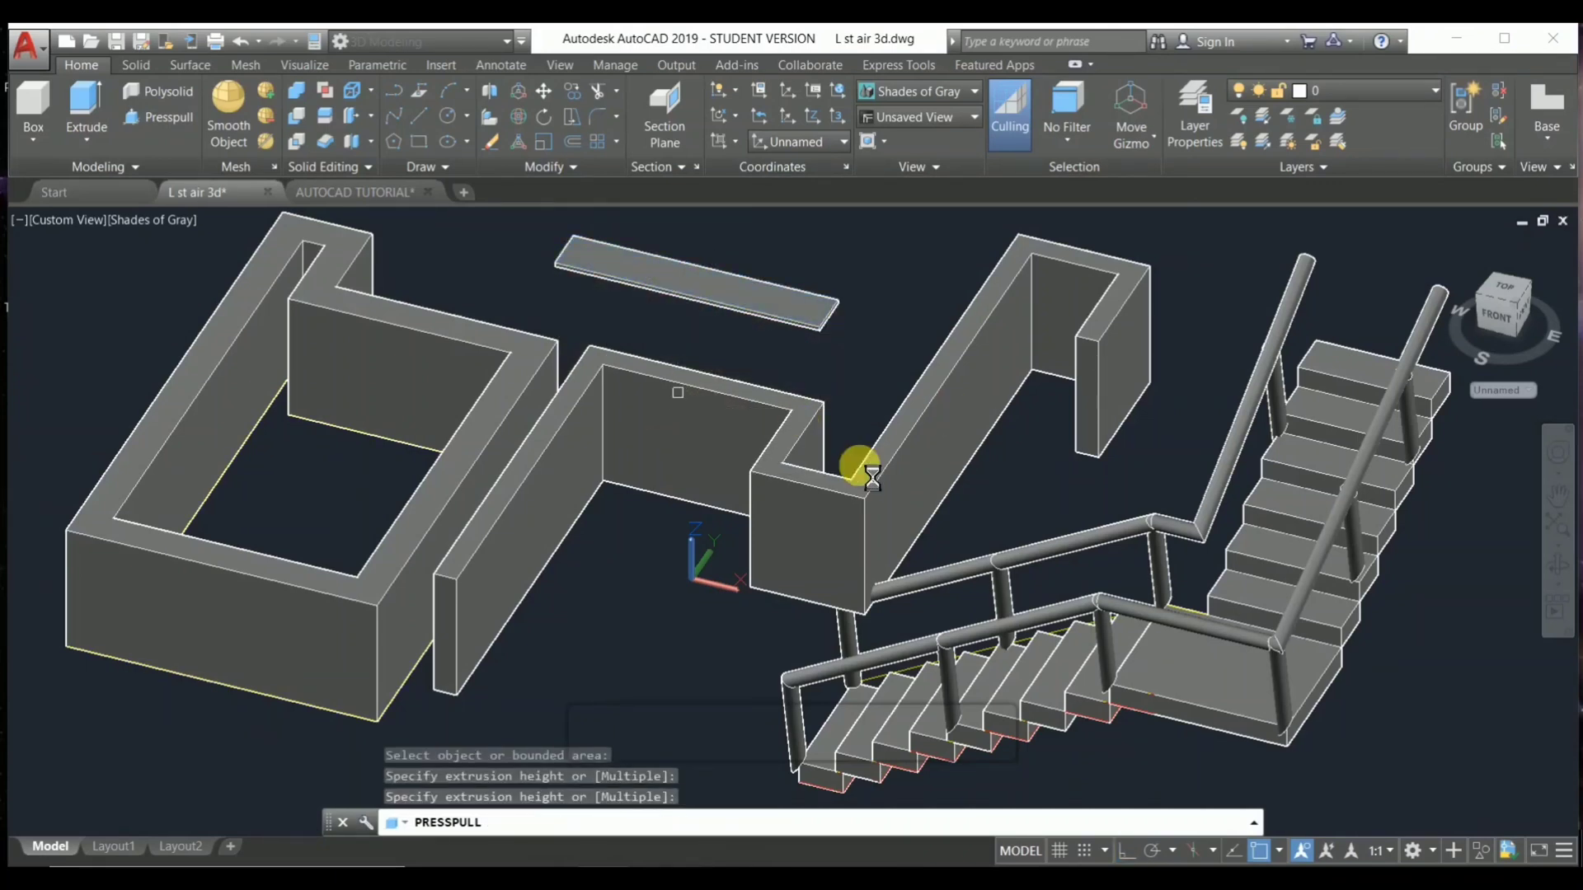